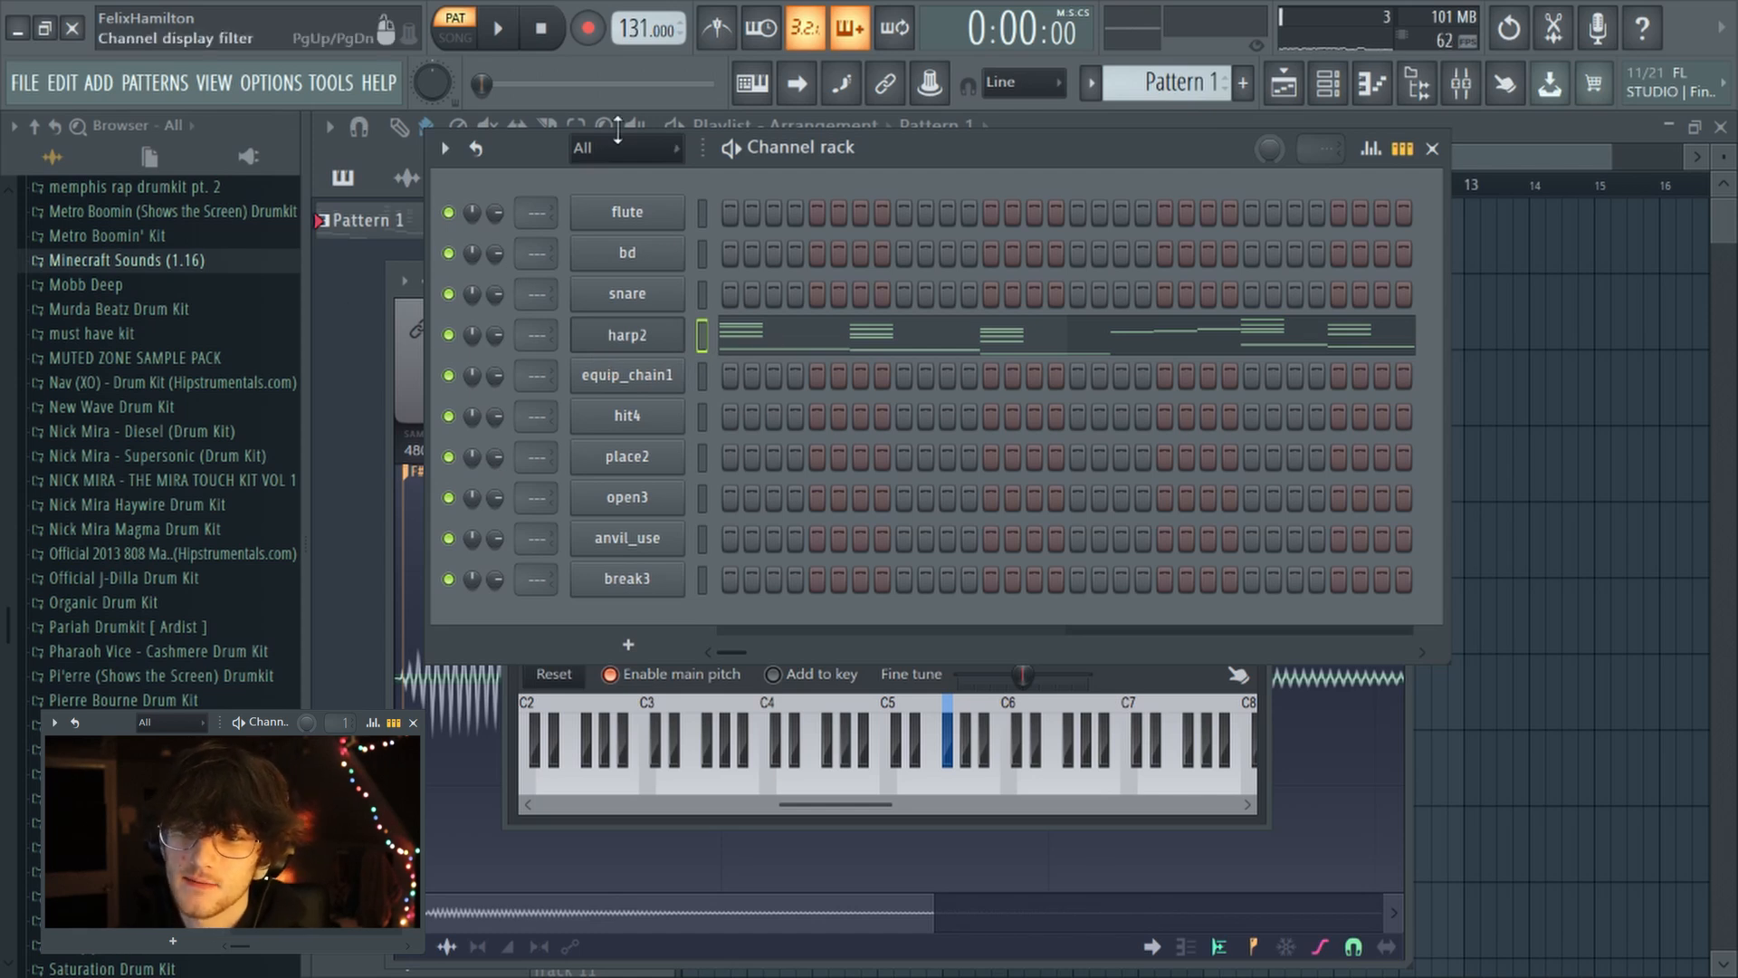
Compare the flute channel's root note setting with the pitch detected for its sample in Edison
left_click(646, 226)
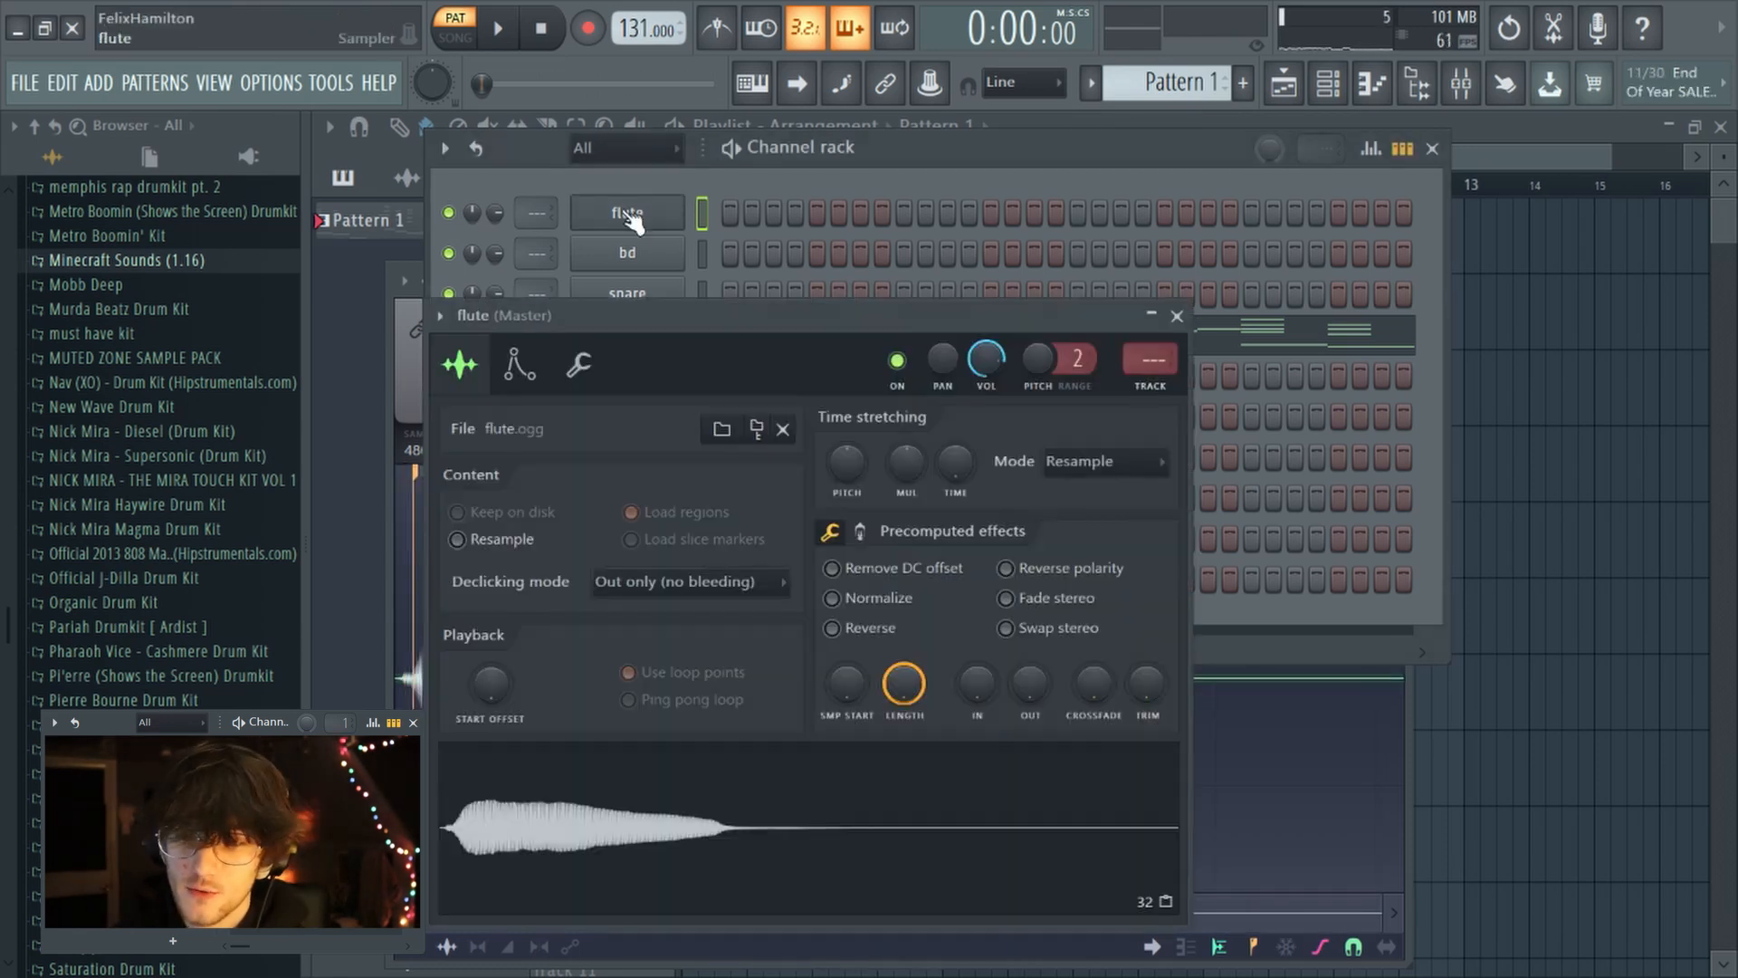
left_click(581, 367)
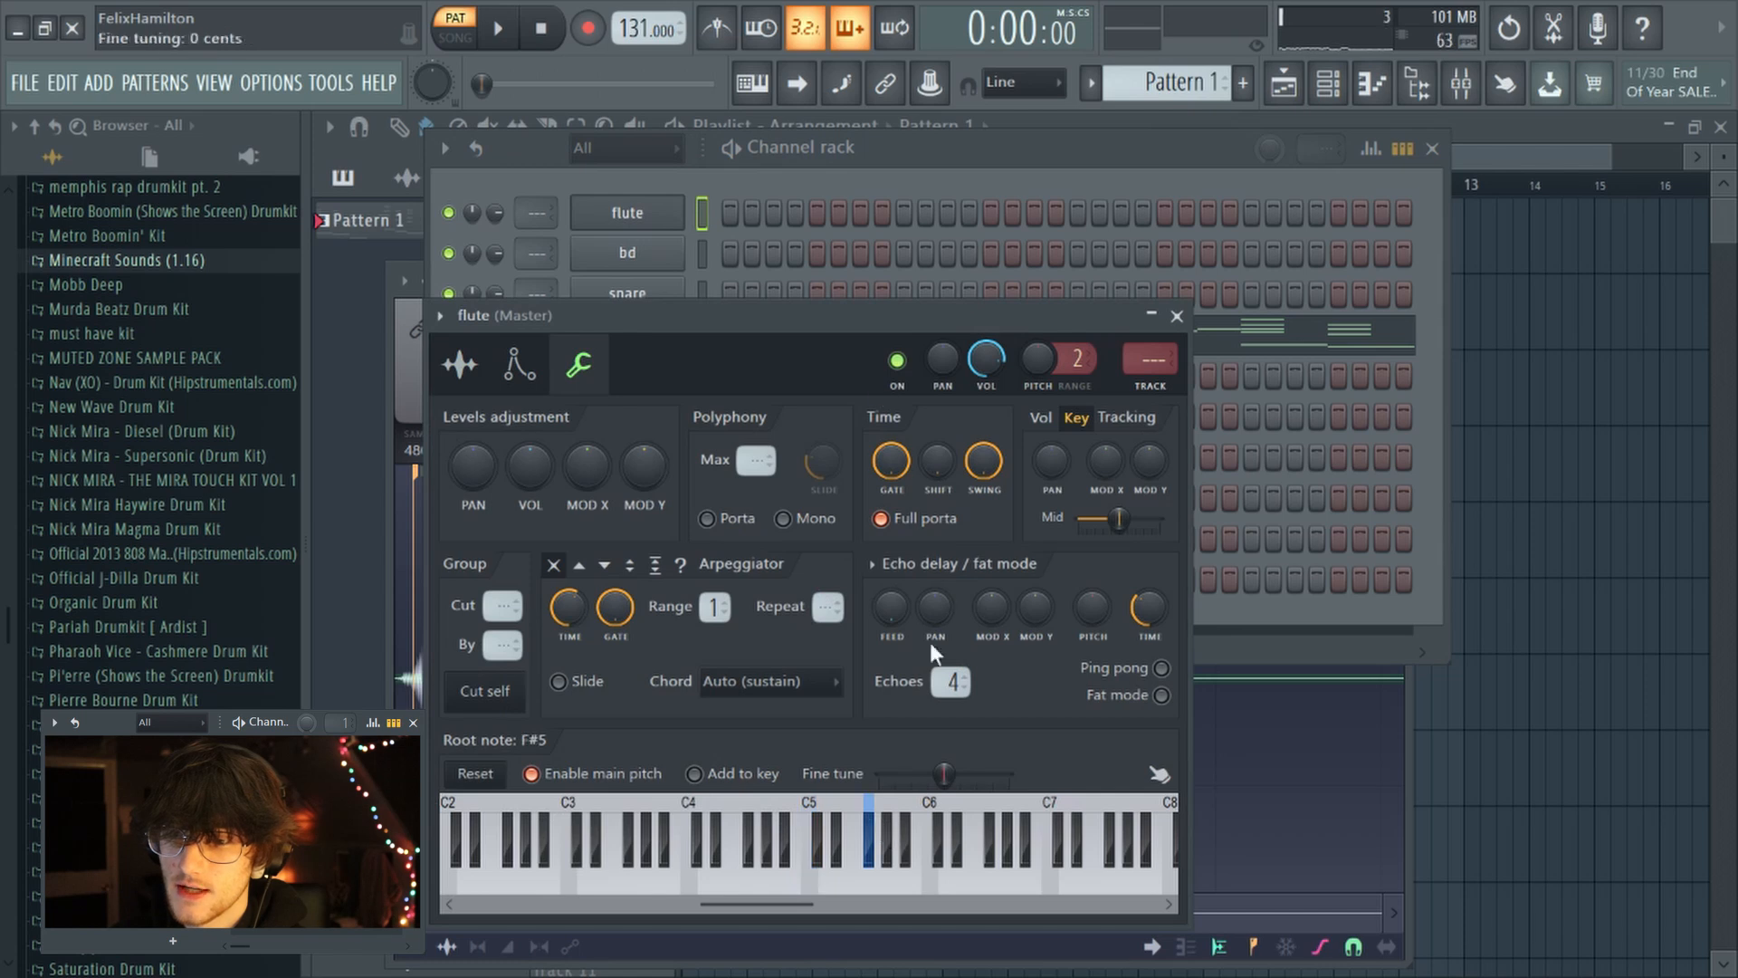
left_click(402, 308)
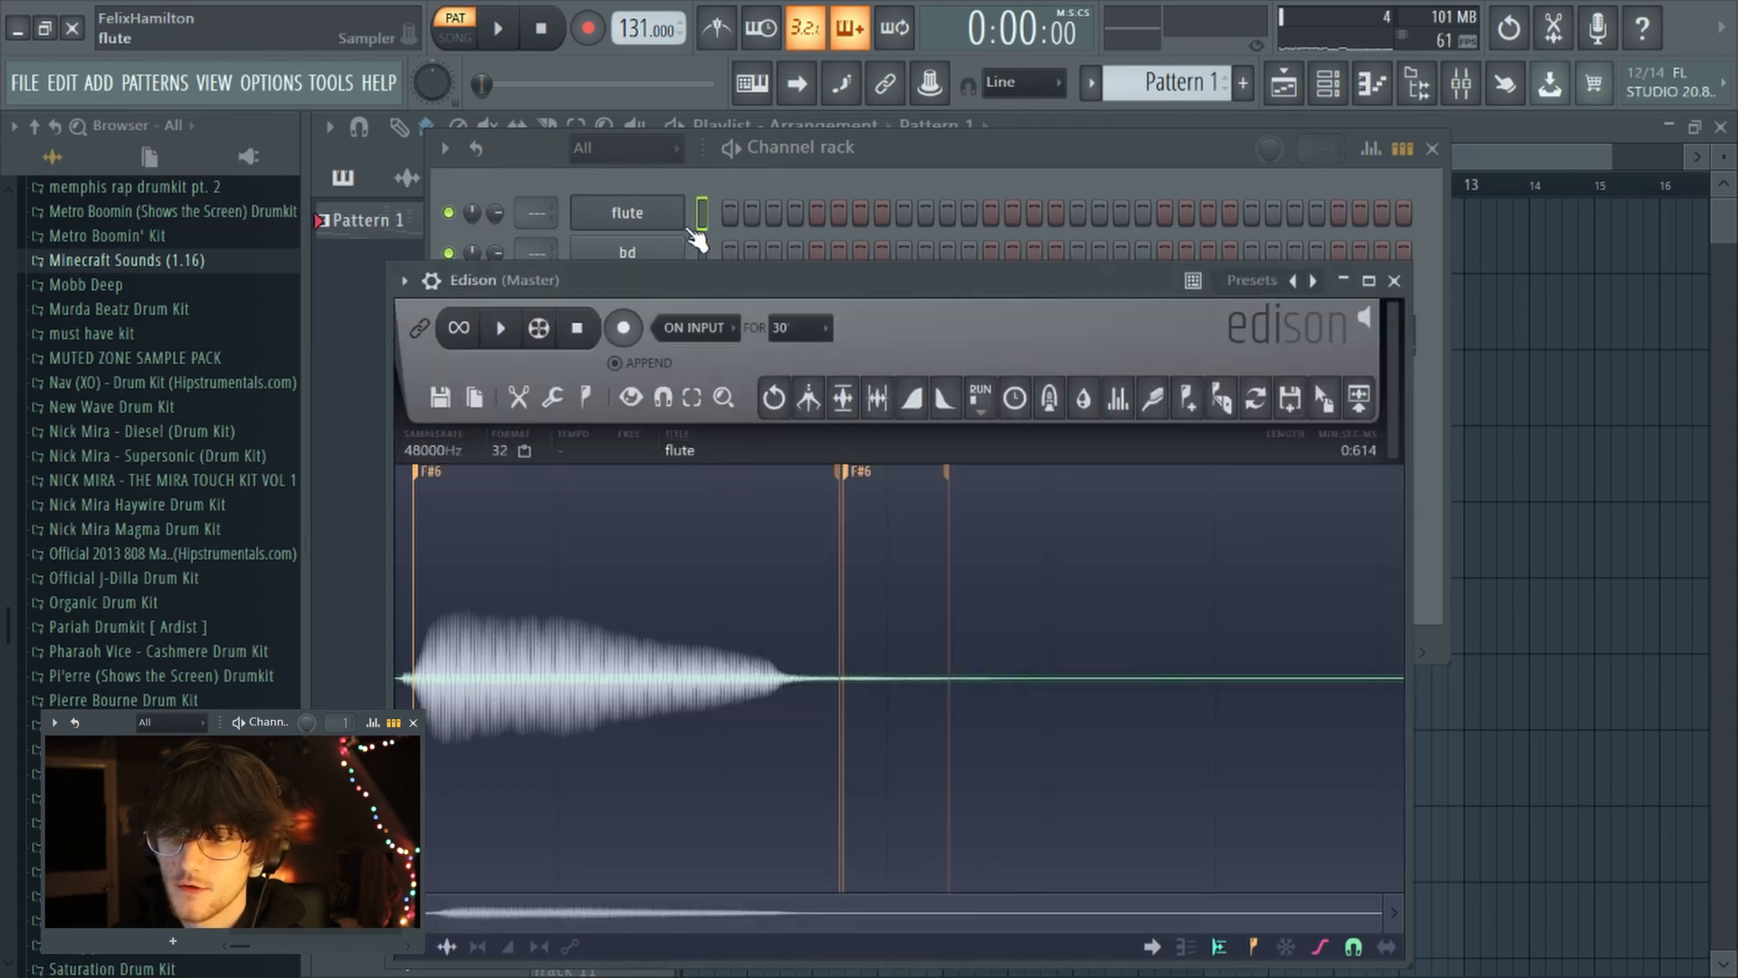
right_click(672, 222)
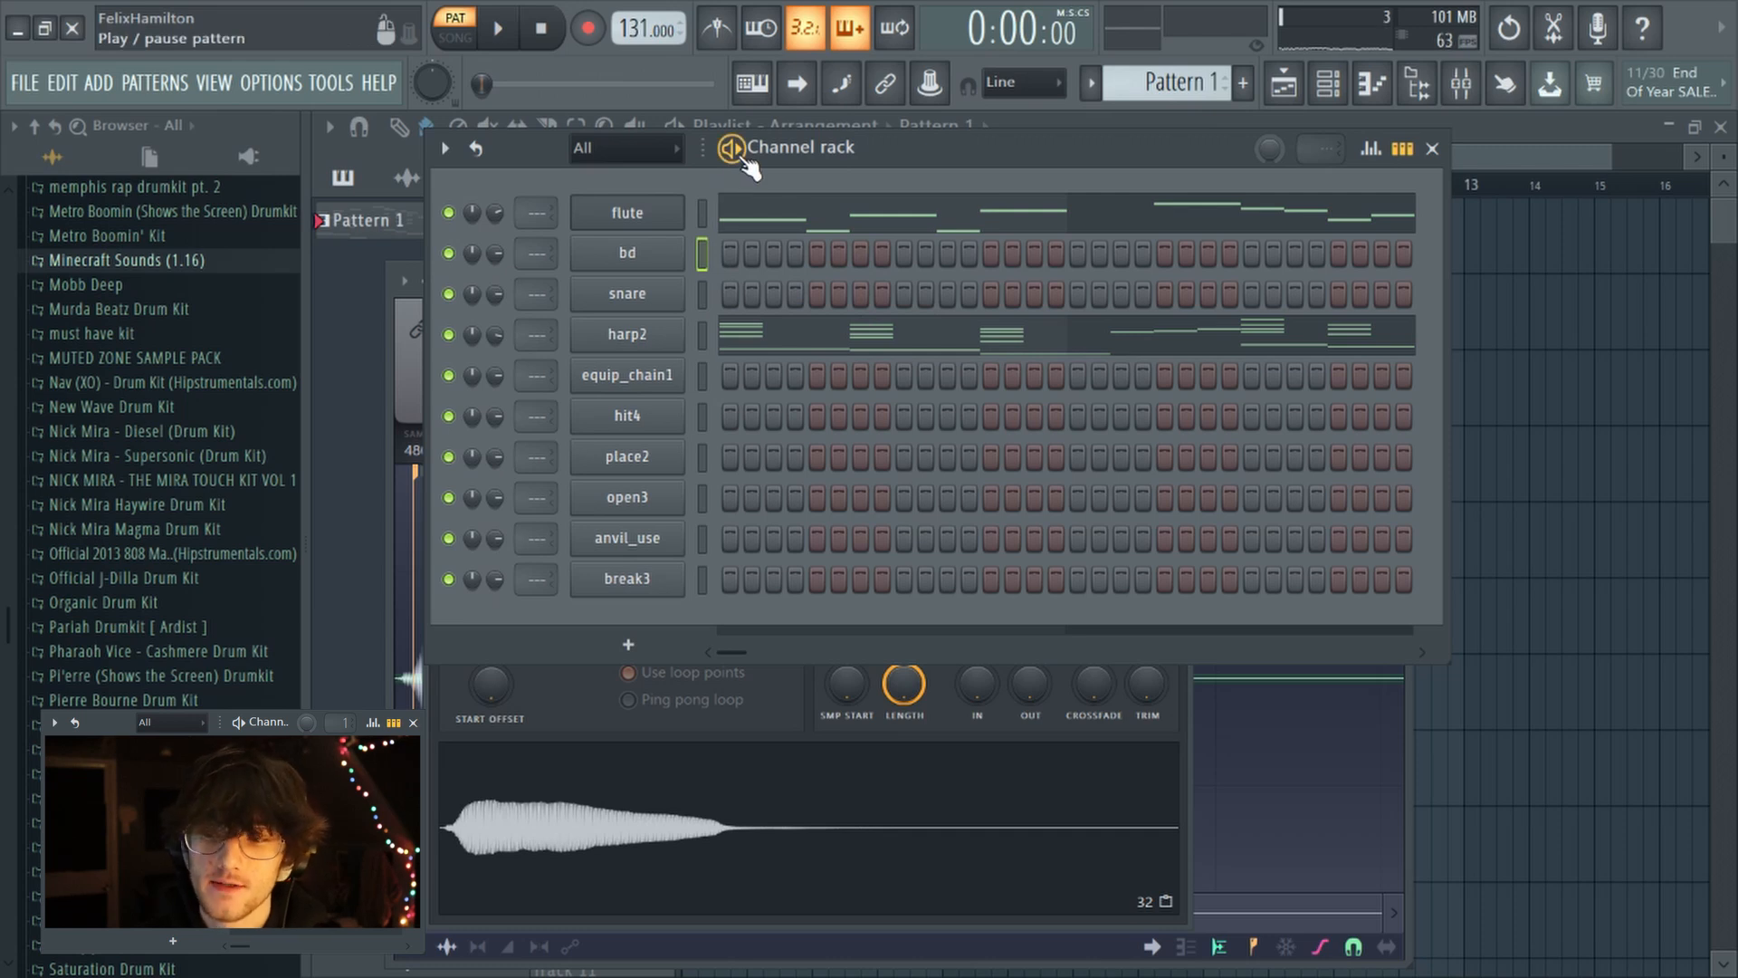
Play back the melodic pattern in the channel rack and examine the flute's notes in its piano roll
key("space")
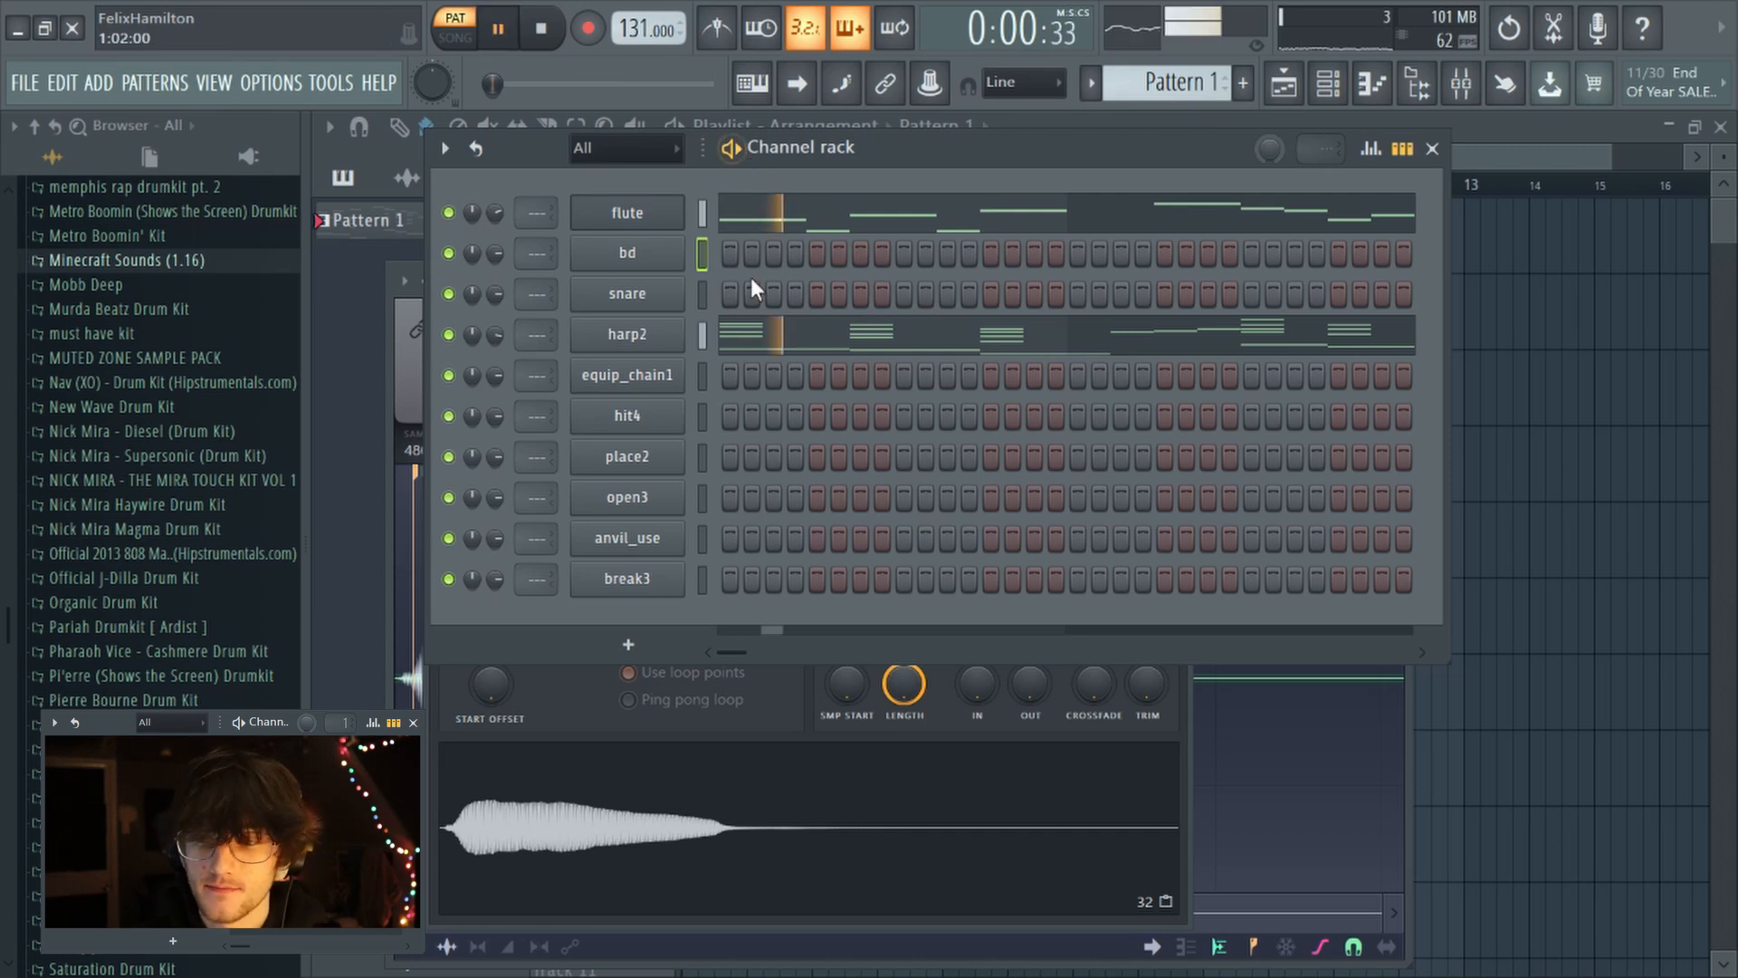
left_click(784, 220)
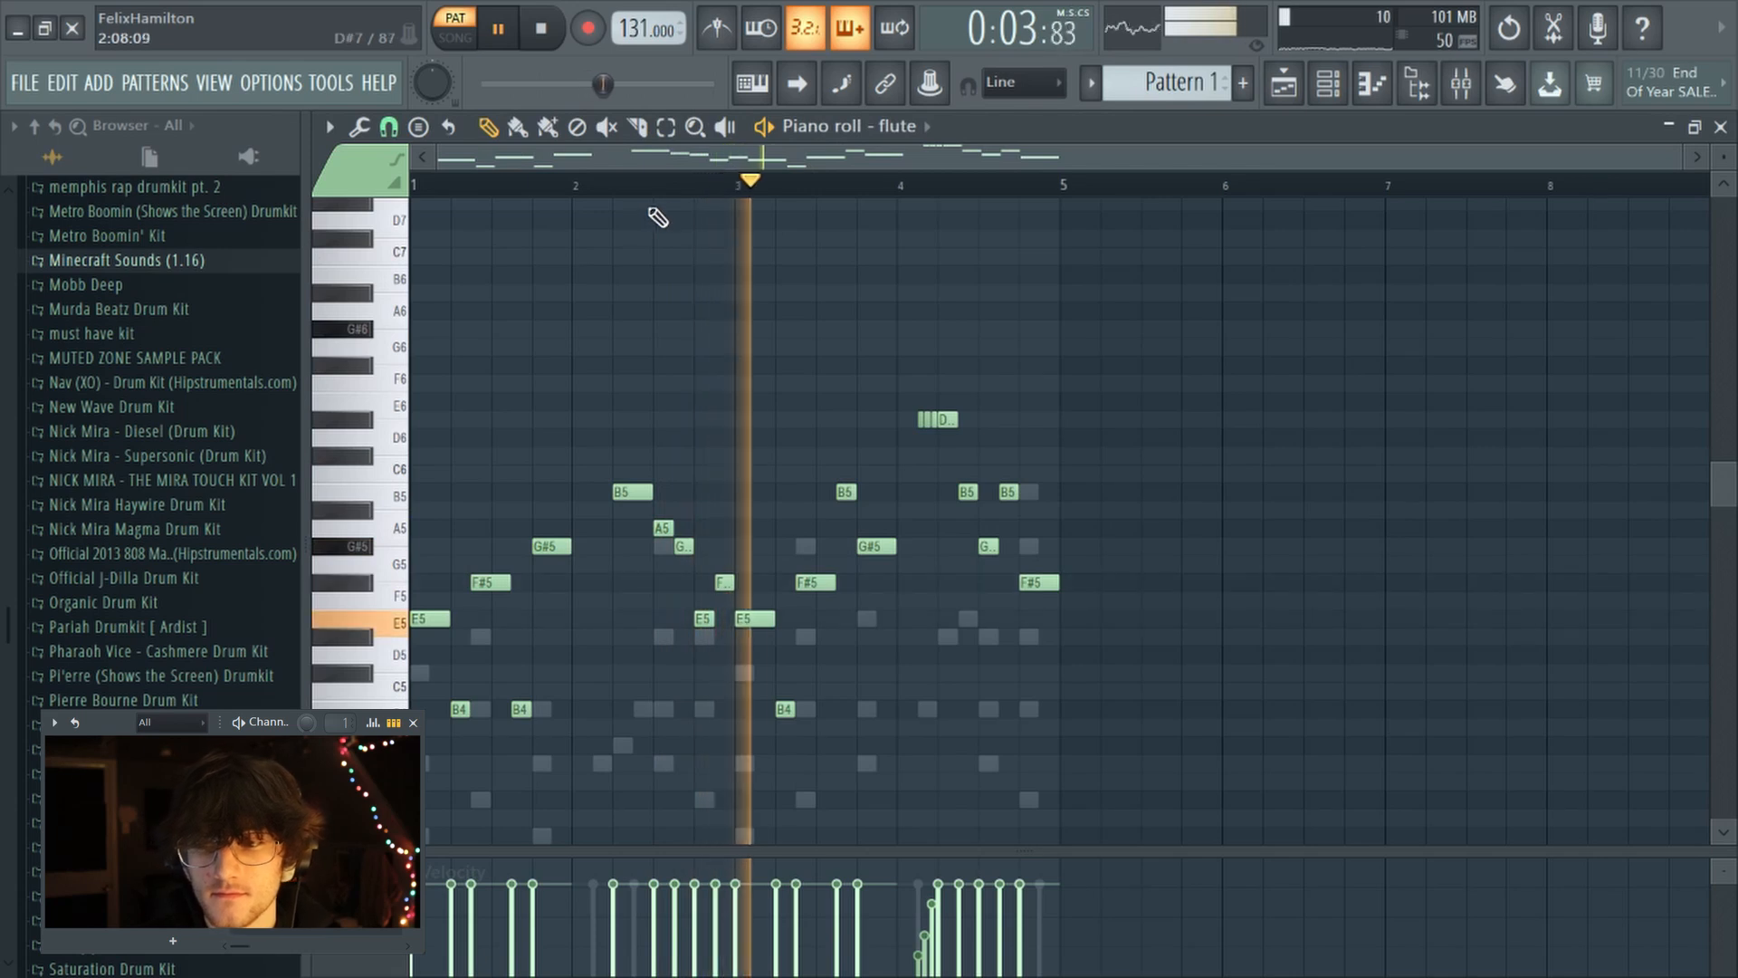
scroll(671, 199, "up", 2)
scroll(1063, 271, "down", 1)
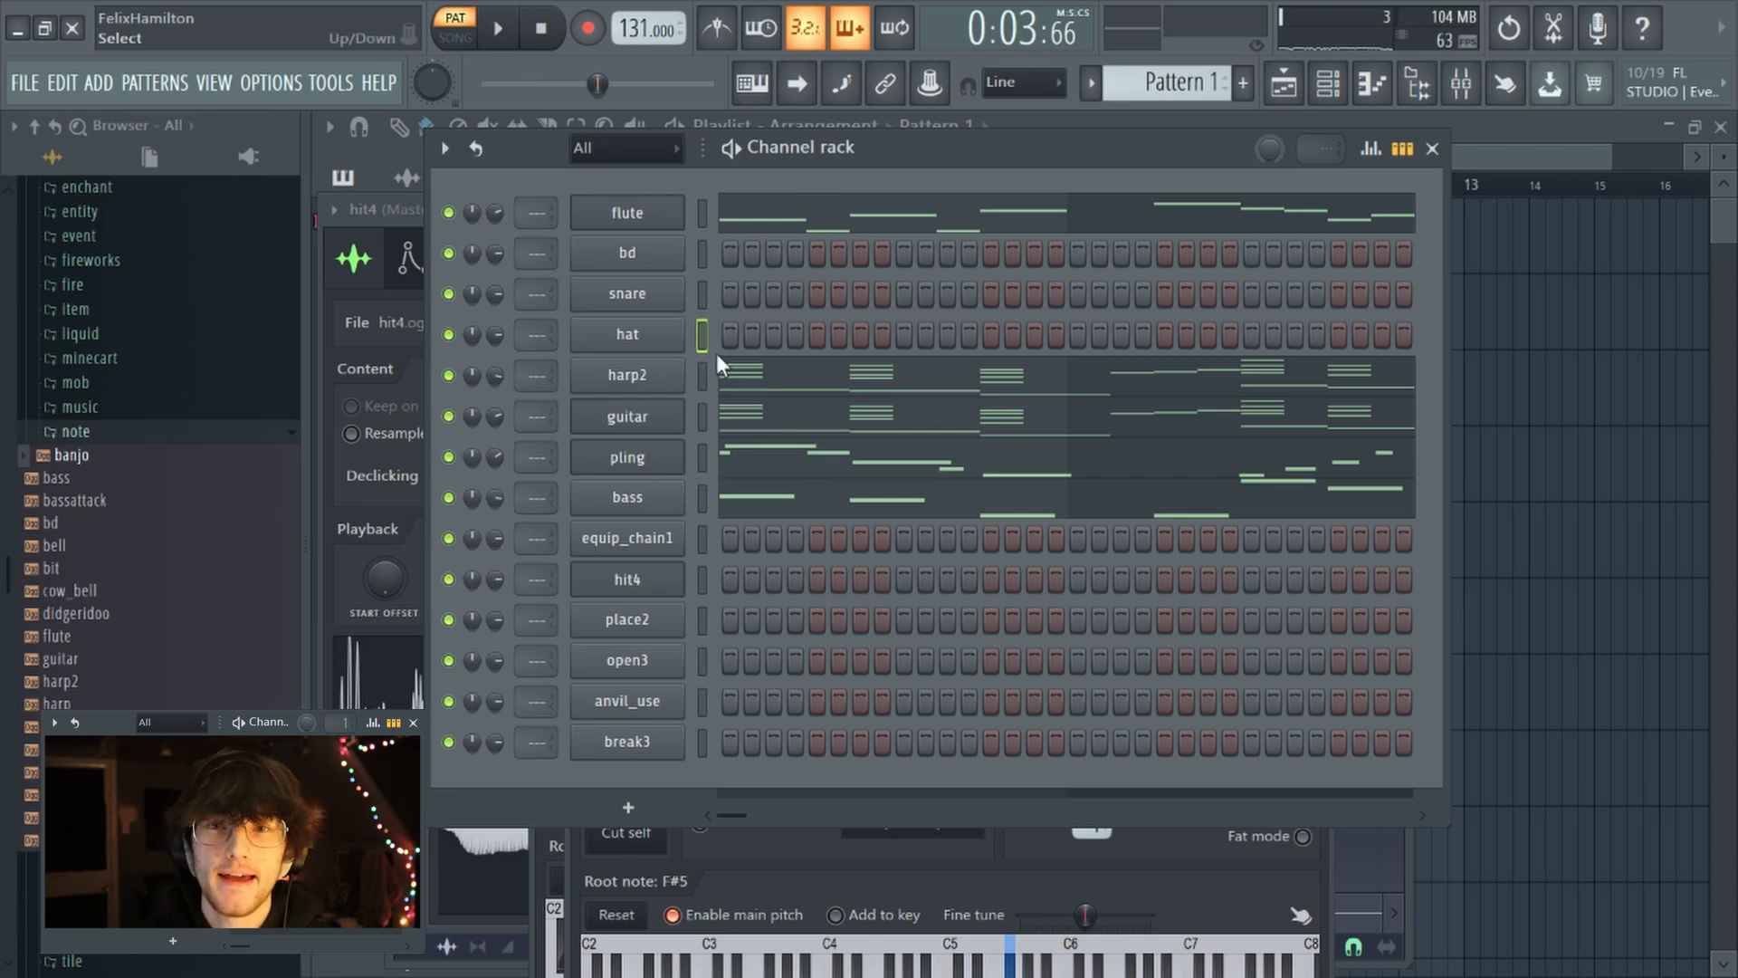
left_click(731, 150)
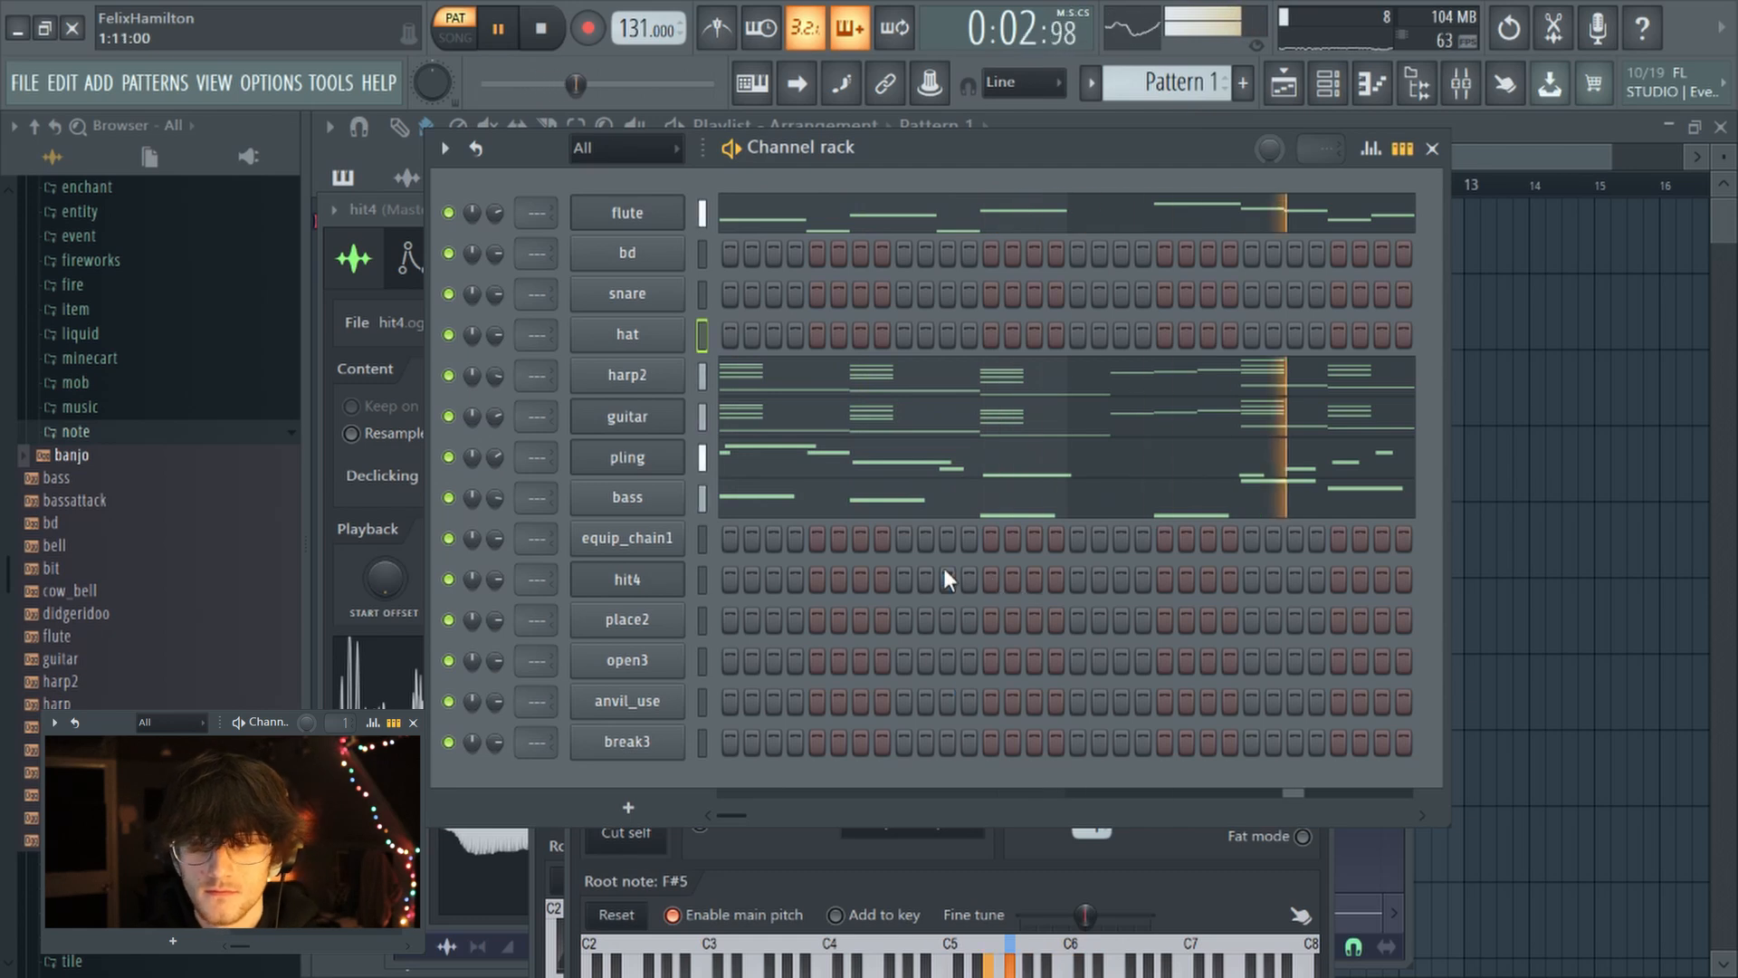
left_click(543, 30)
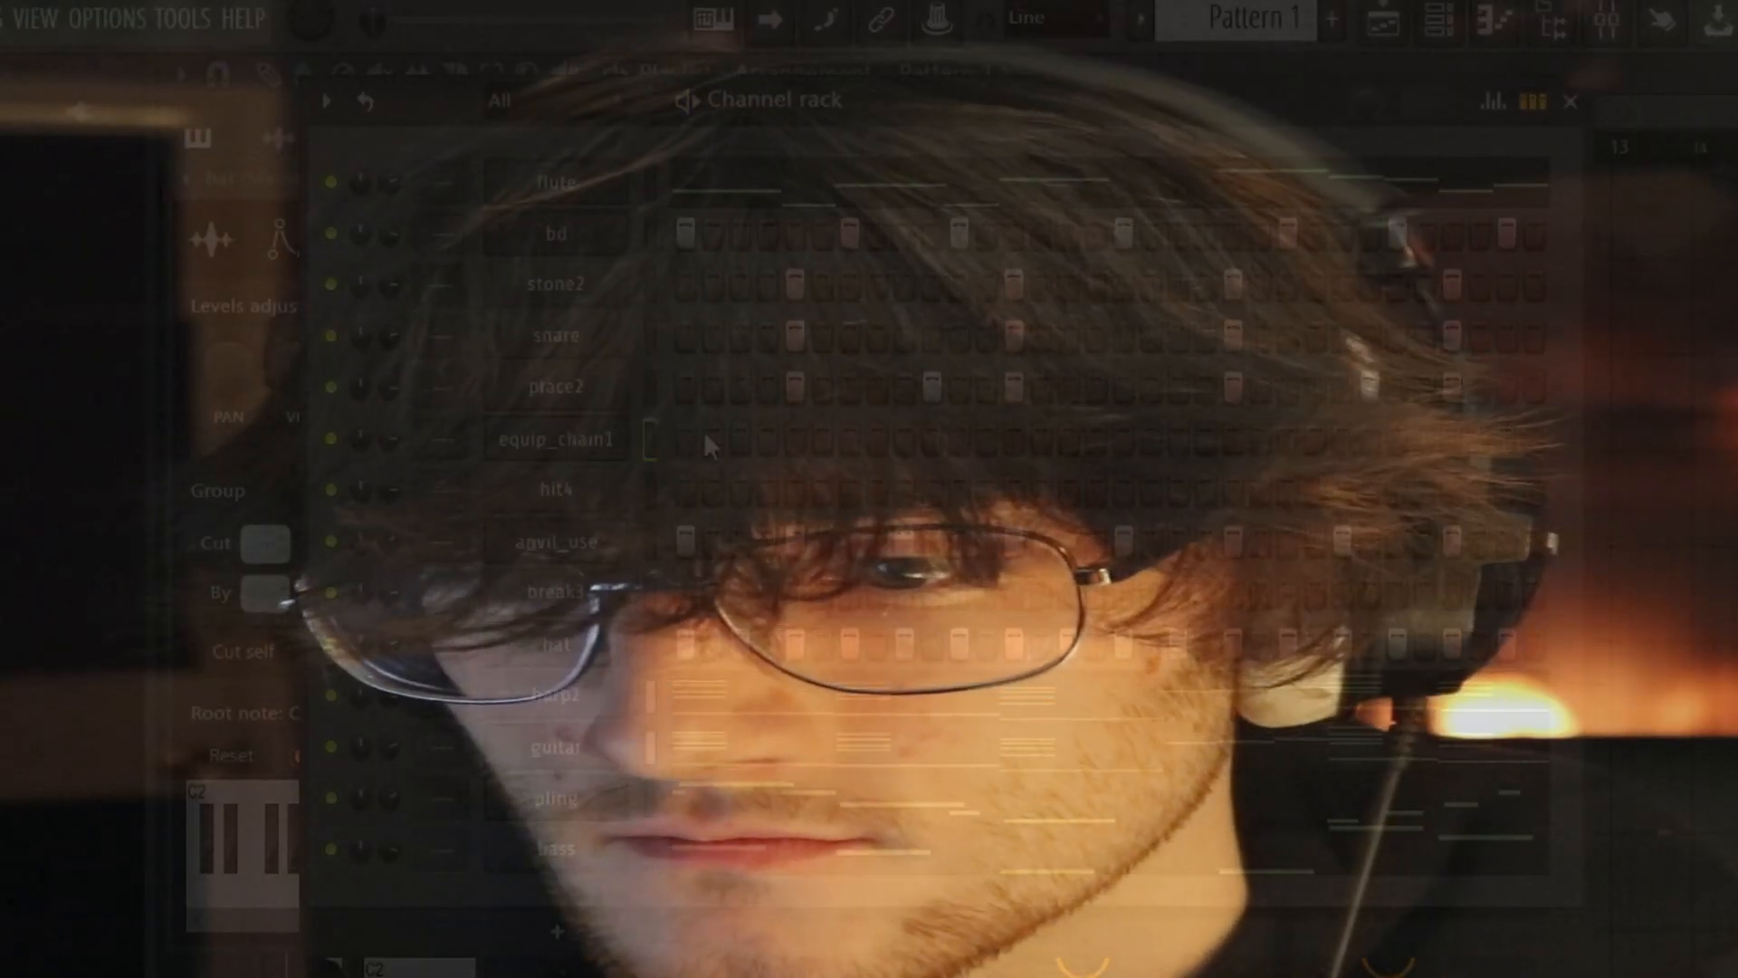
right_click(745, 494)
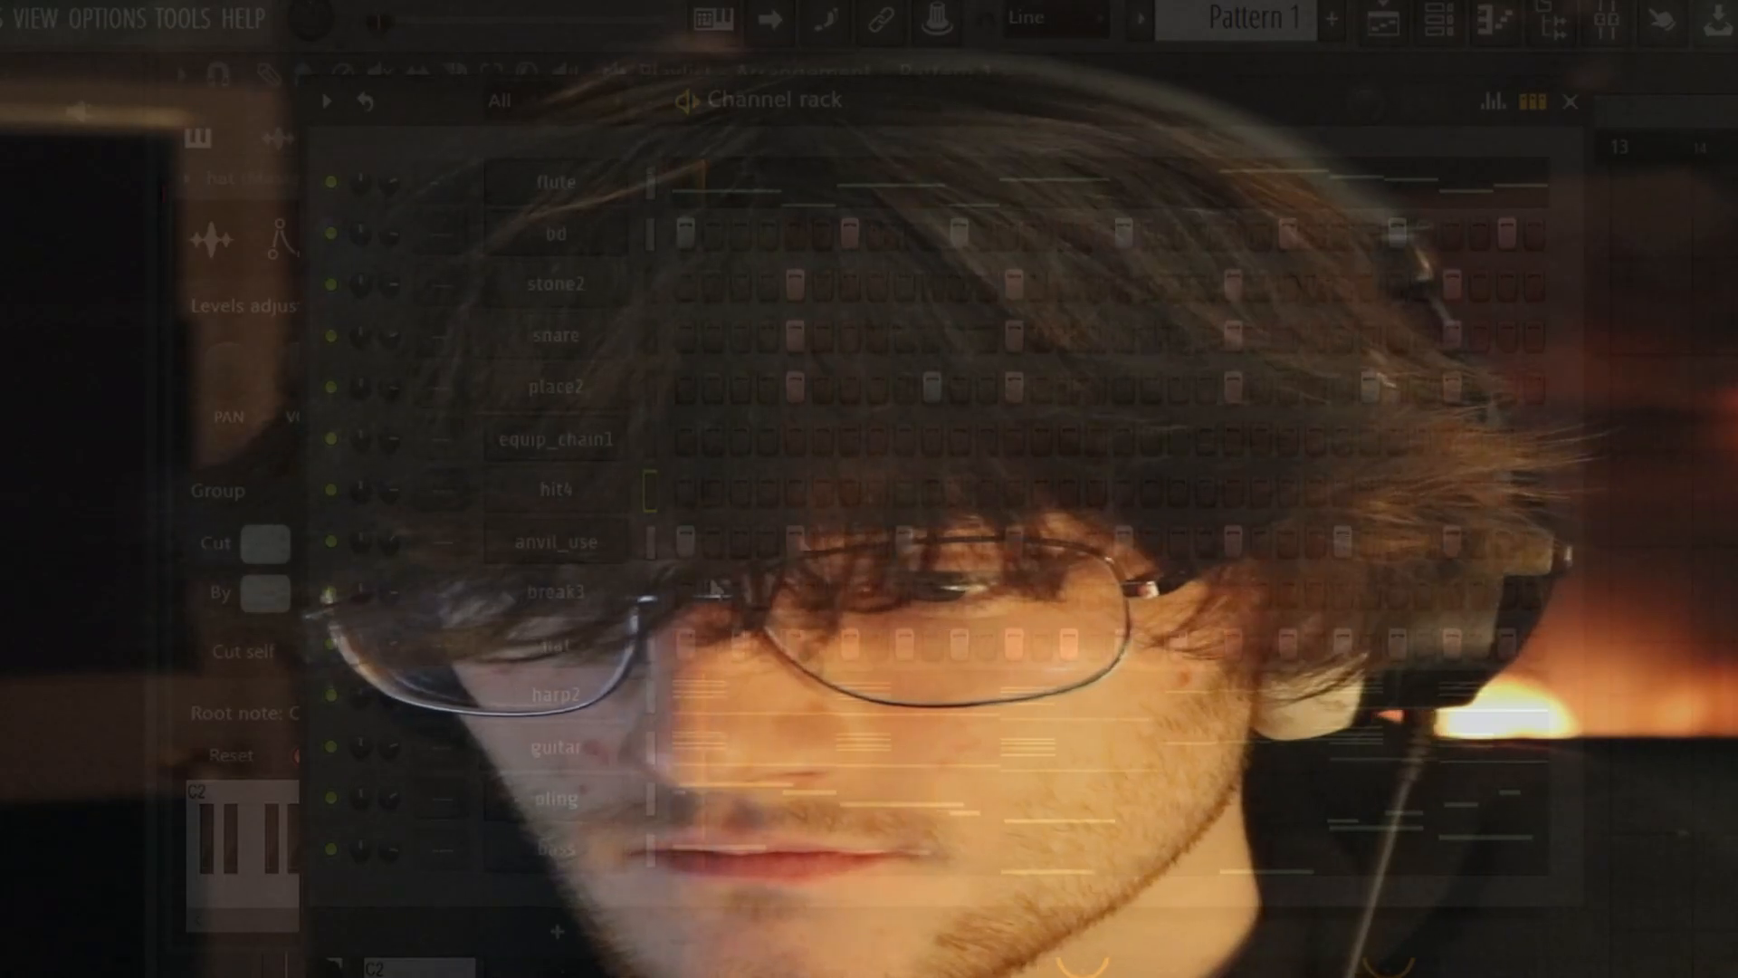
left_click(744, 597)
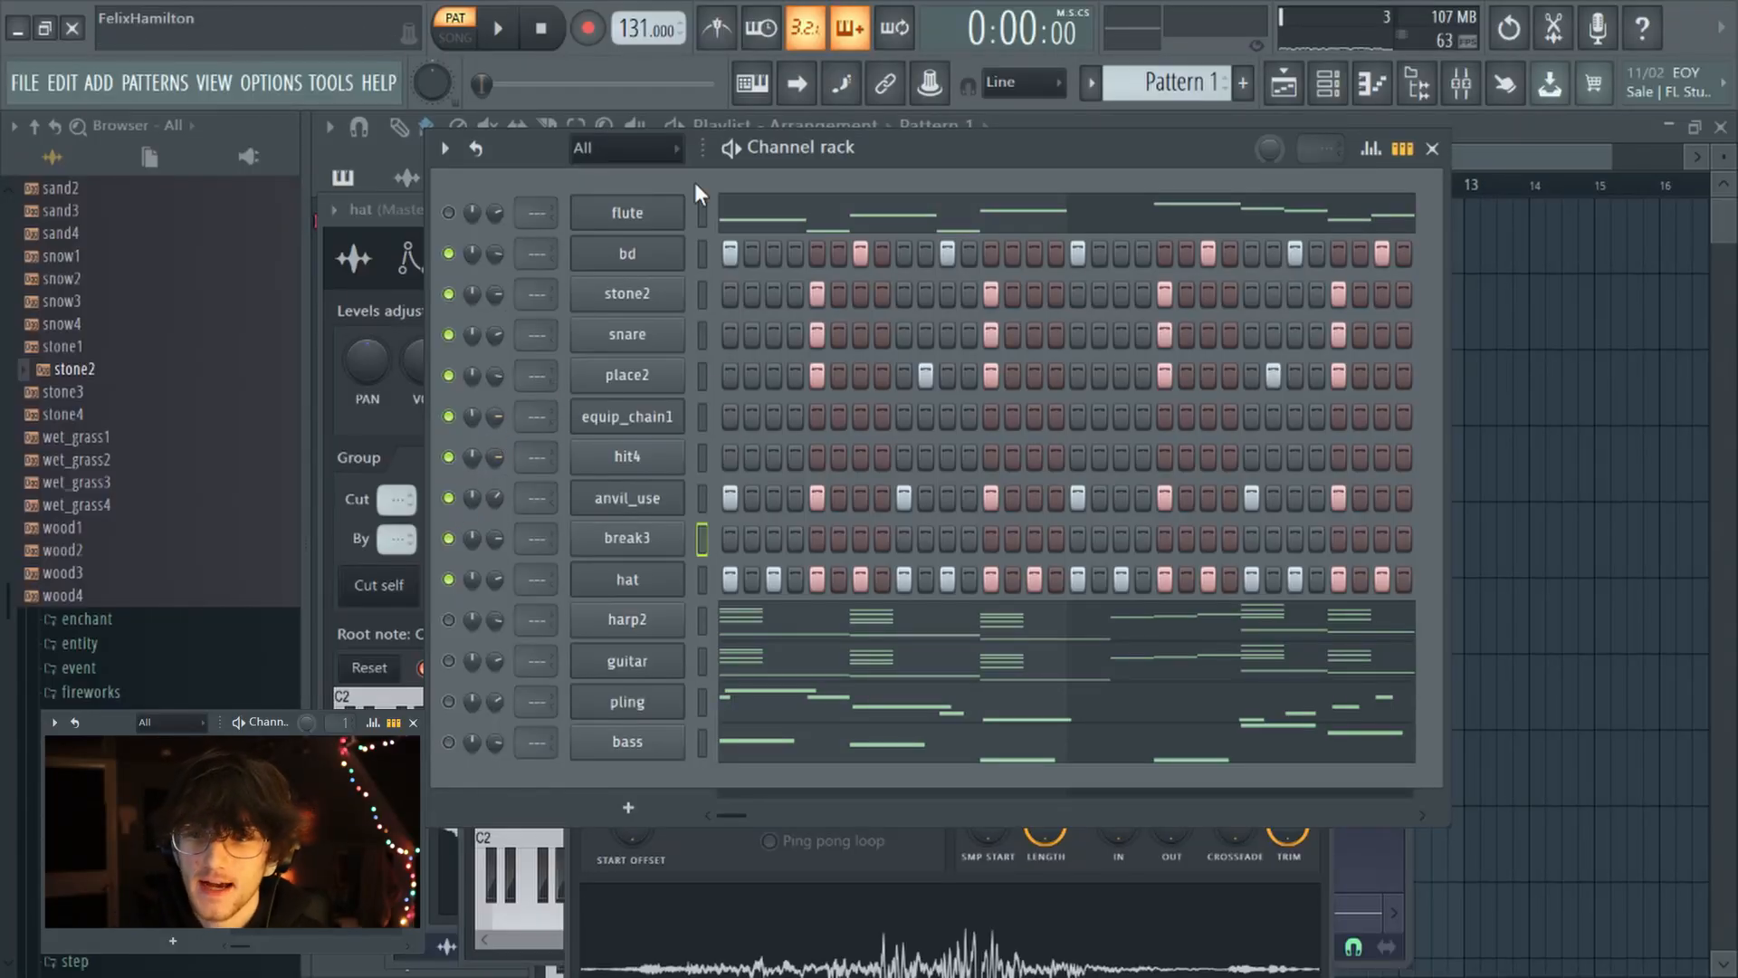
Listen to the pattern's drum channels alone, with the melodic channels muted, and stop playback
key("space")
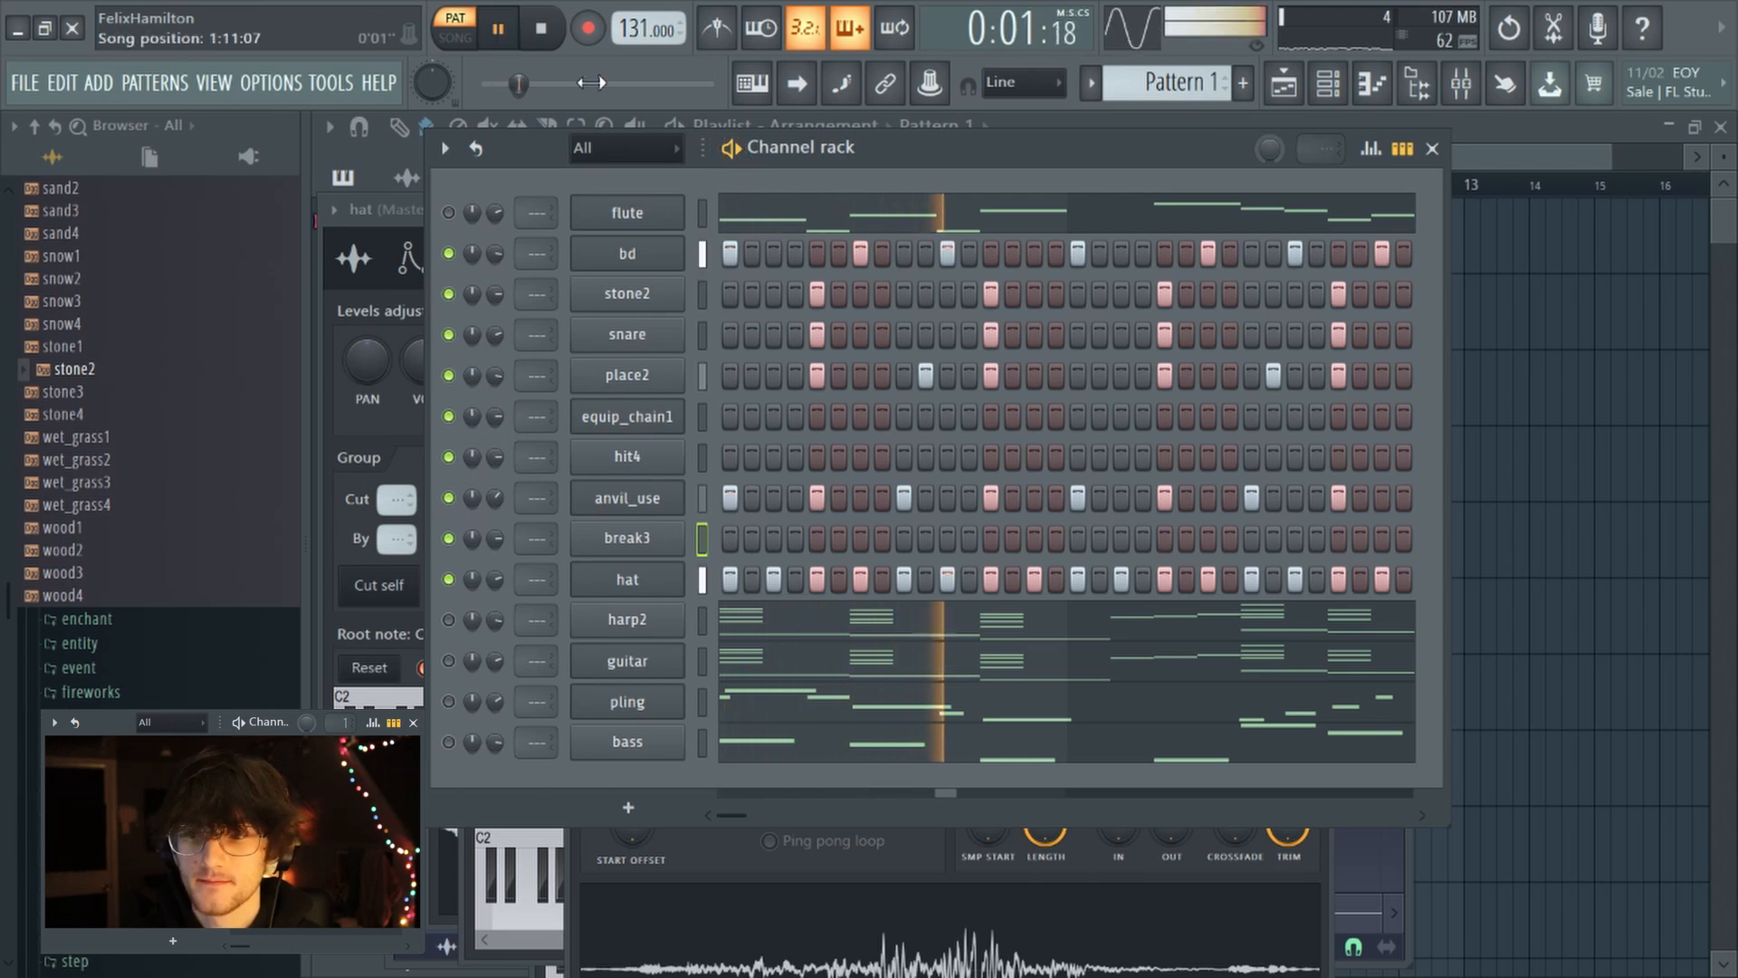
left_click(545, 36)
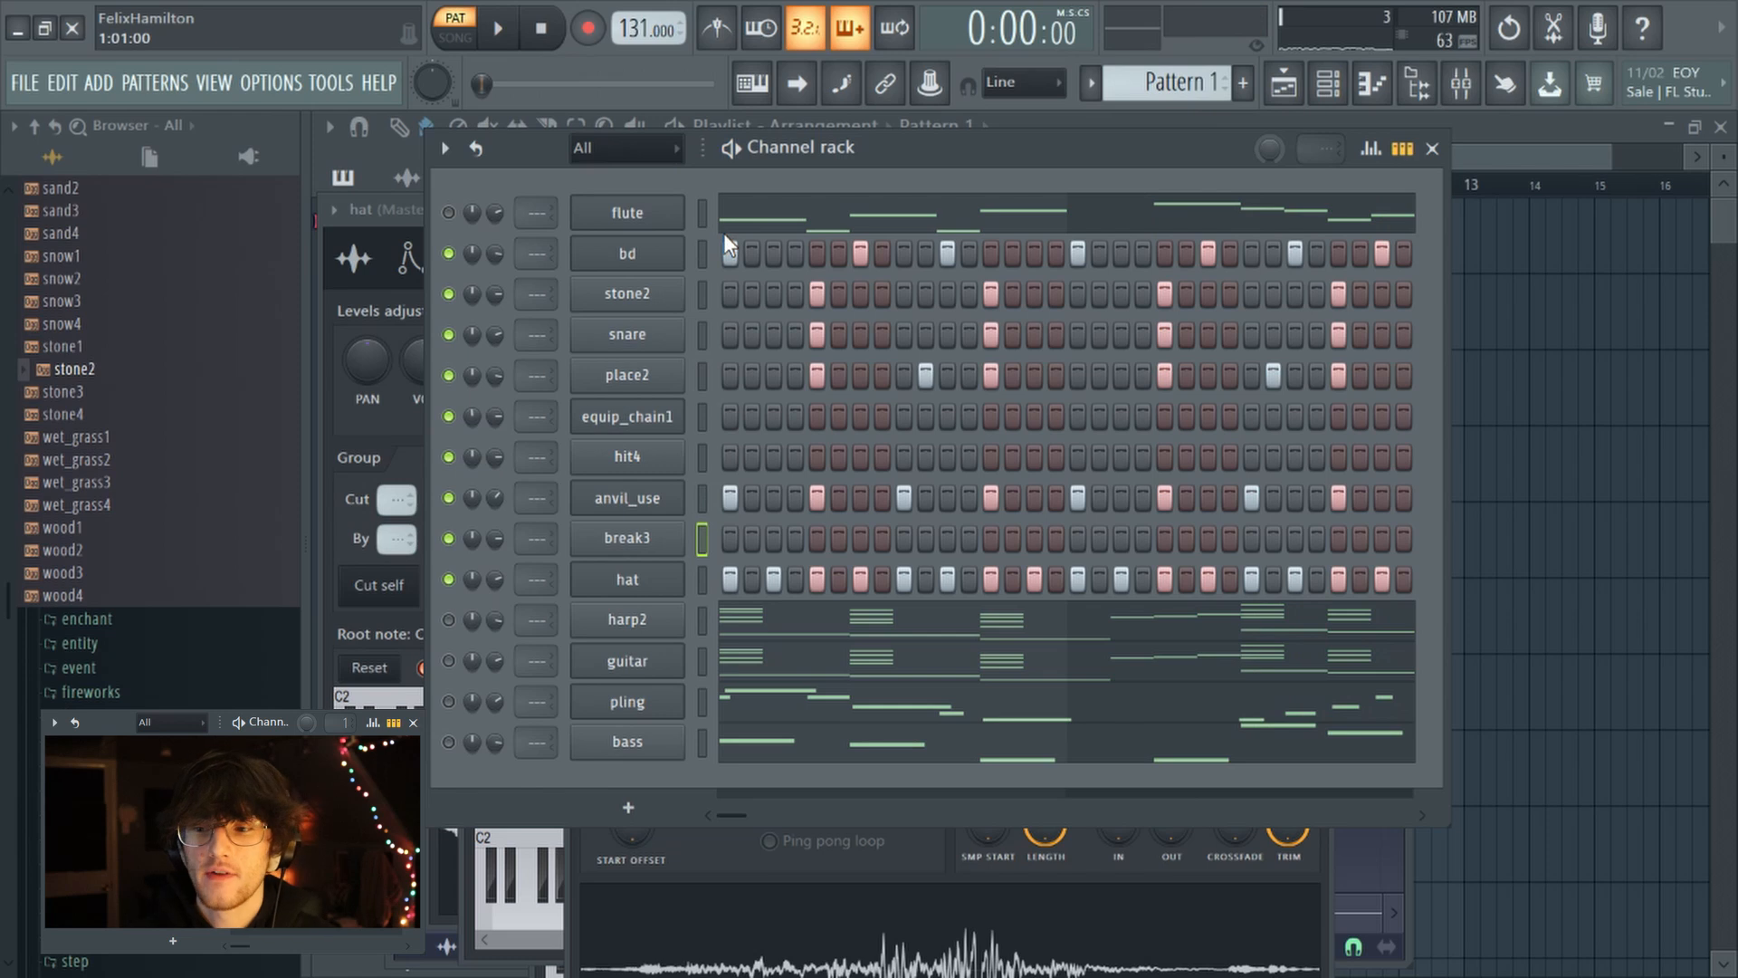
left_click(728, 252)
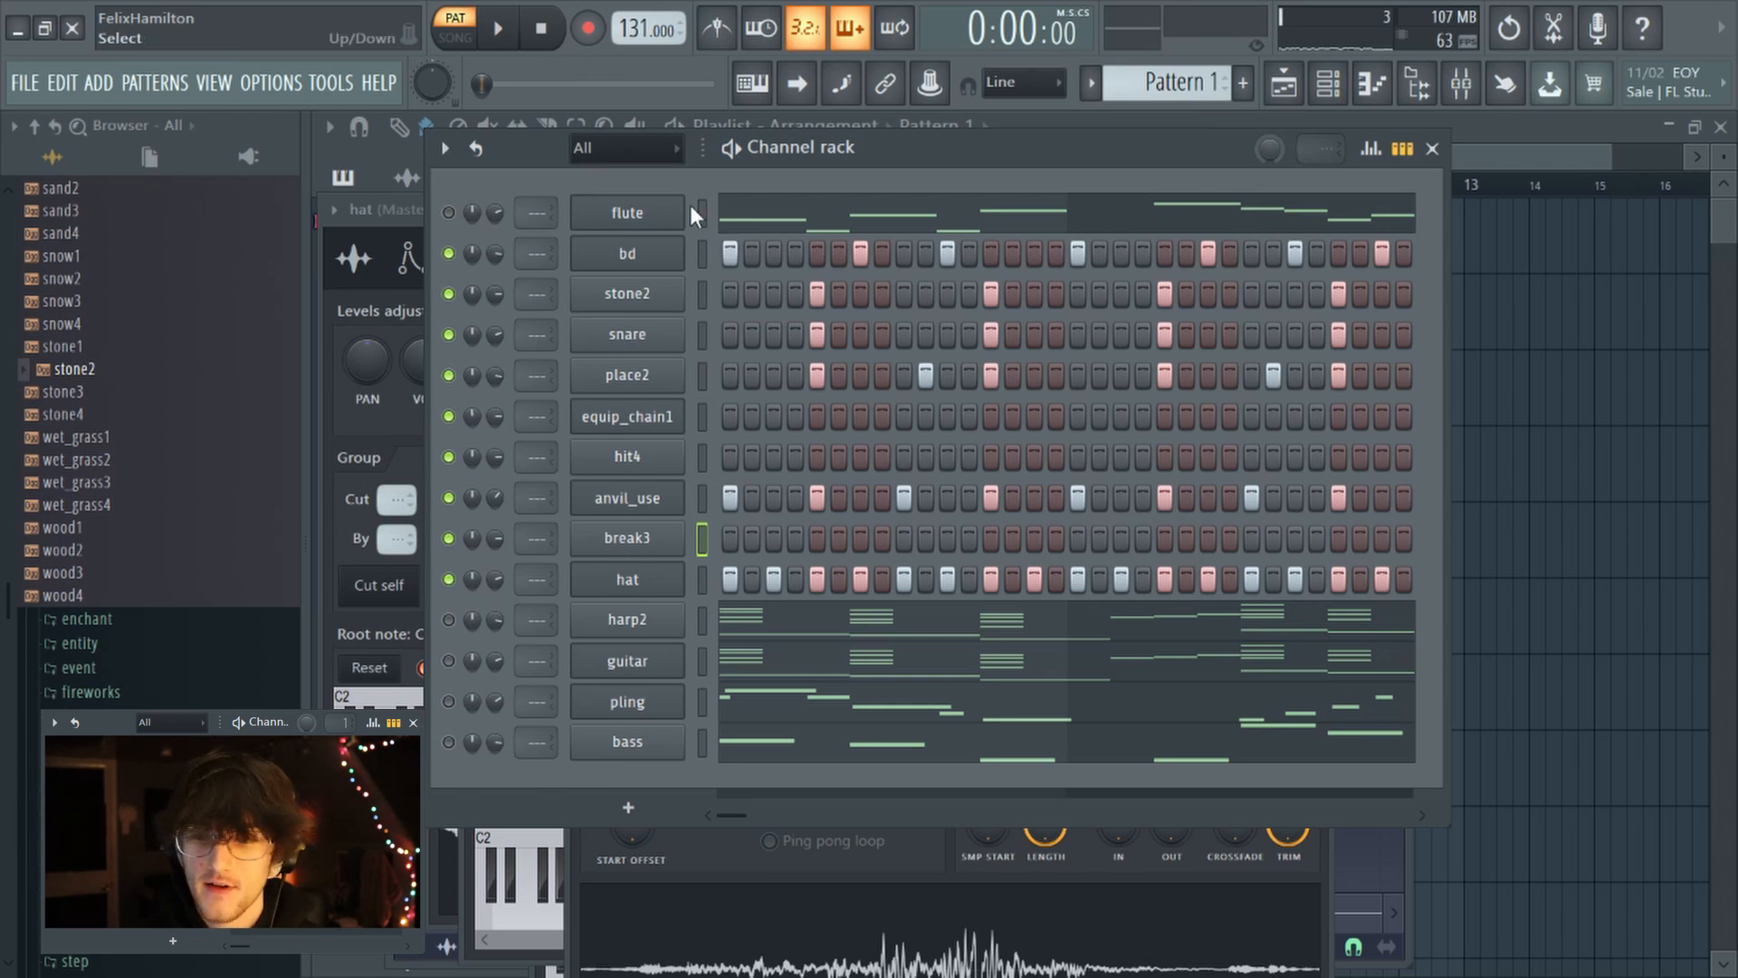
Inspect the anvil_use channel's sample waveform, comparing it with the quick fade-out at 0% and at full
left_click(639, 496)
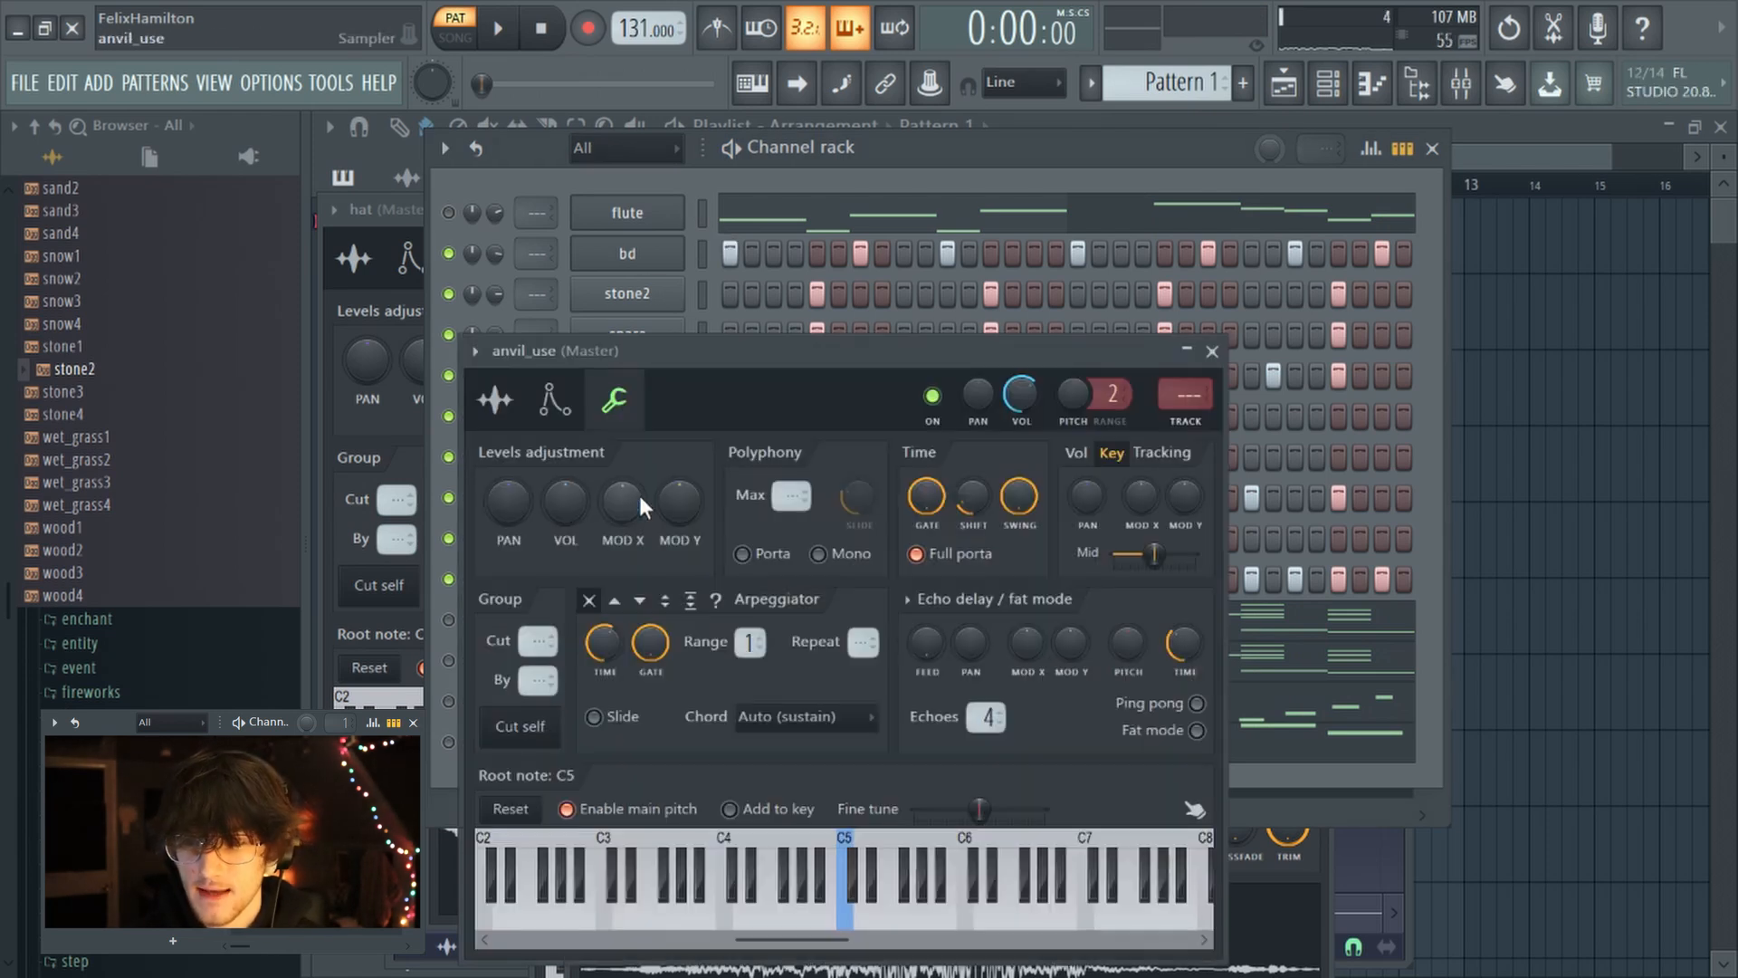
left_click(495, 399)
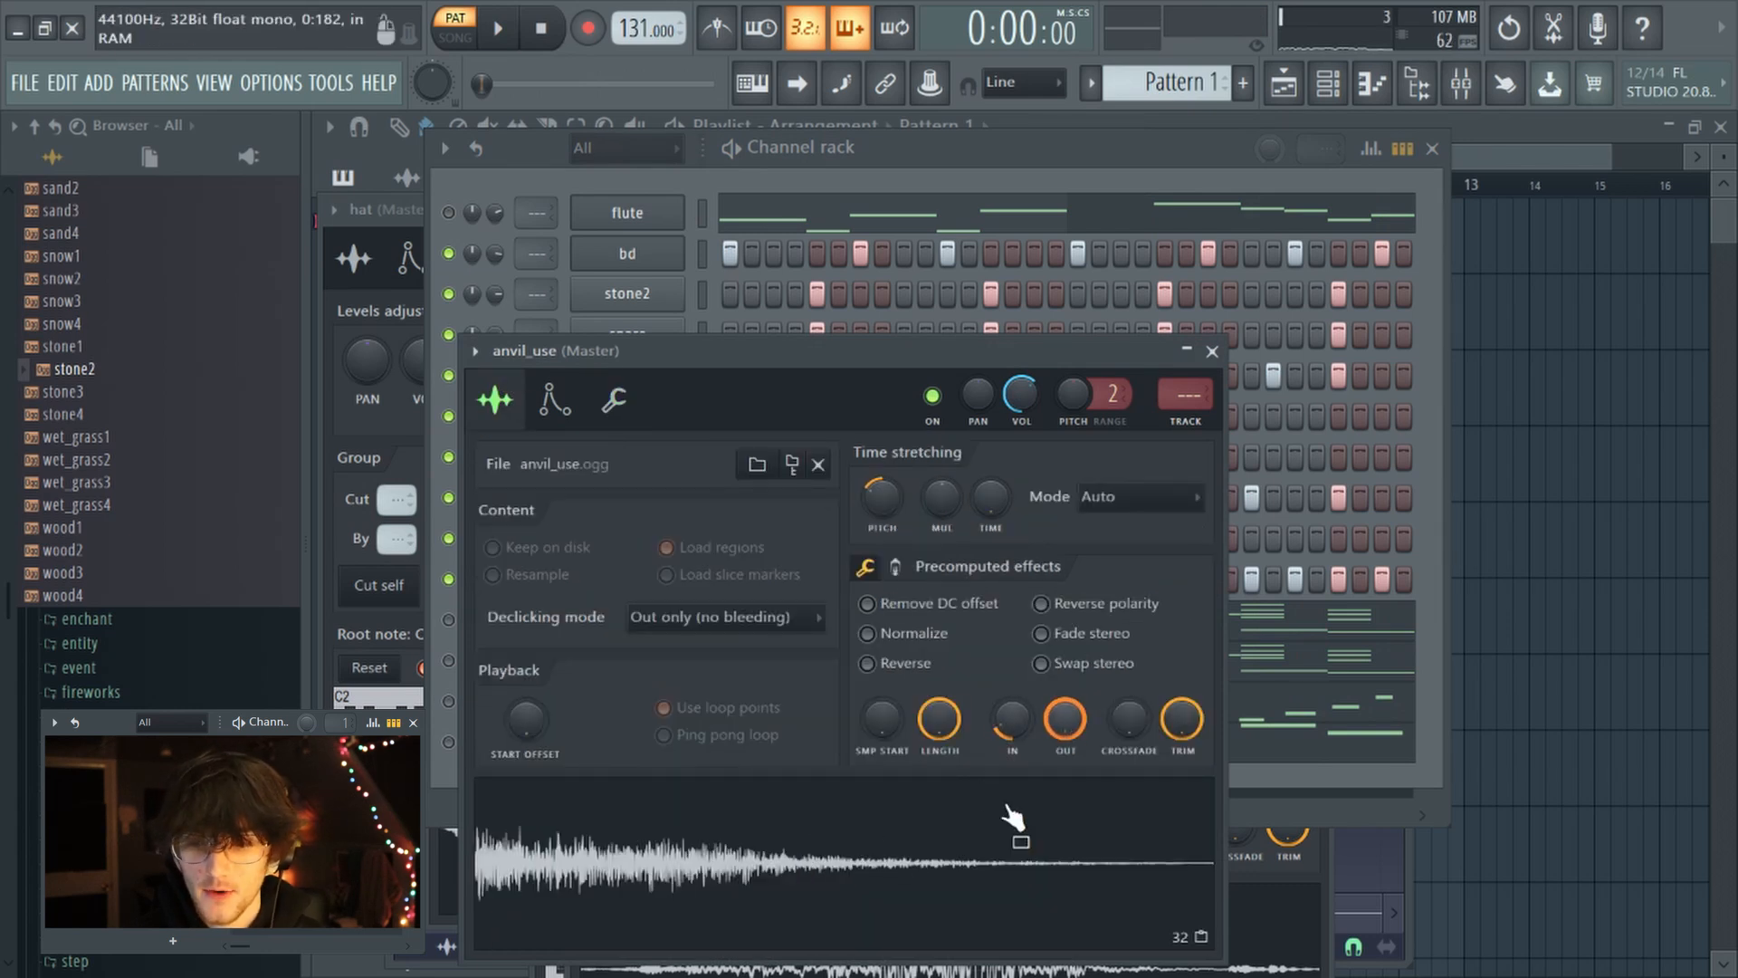
left_click_drag(1066, 720, 1065, 796)
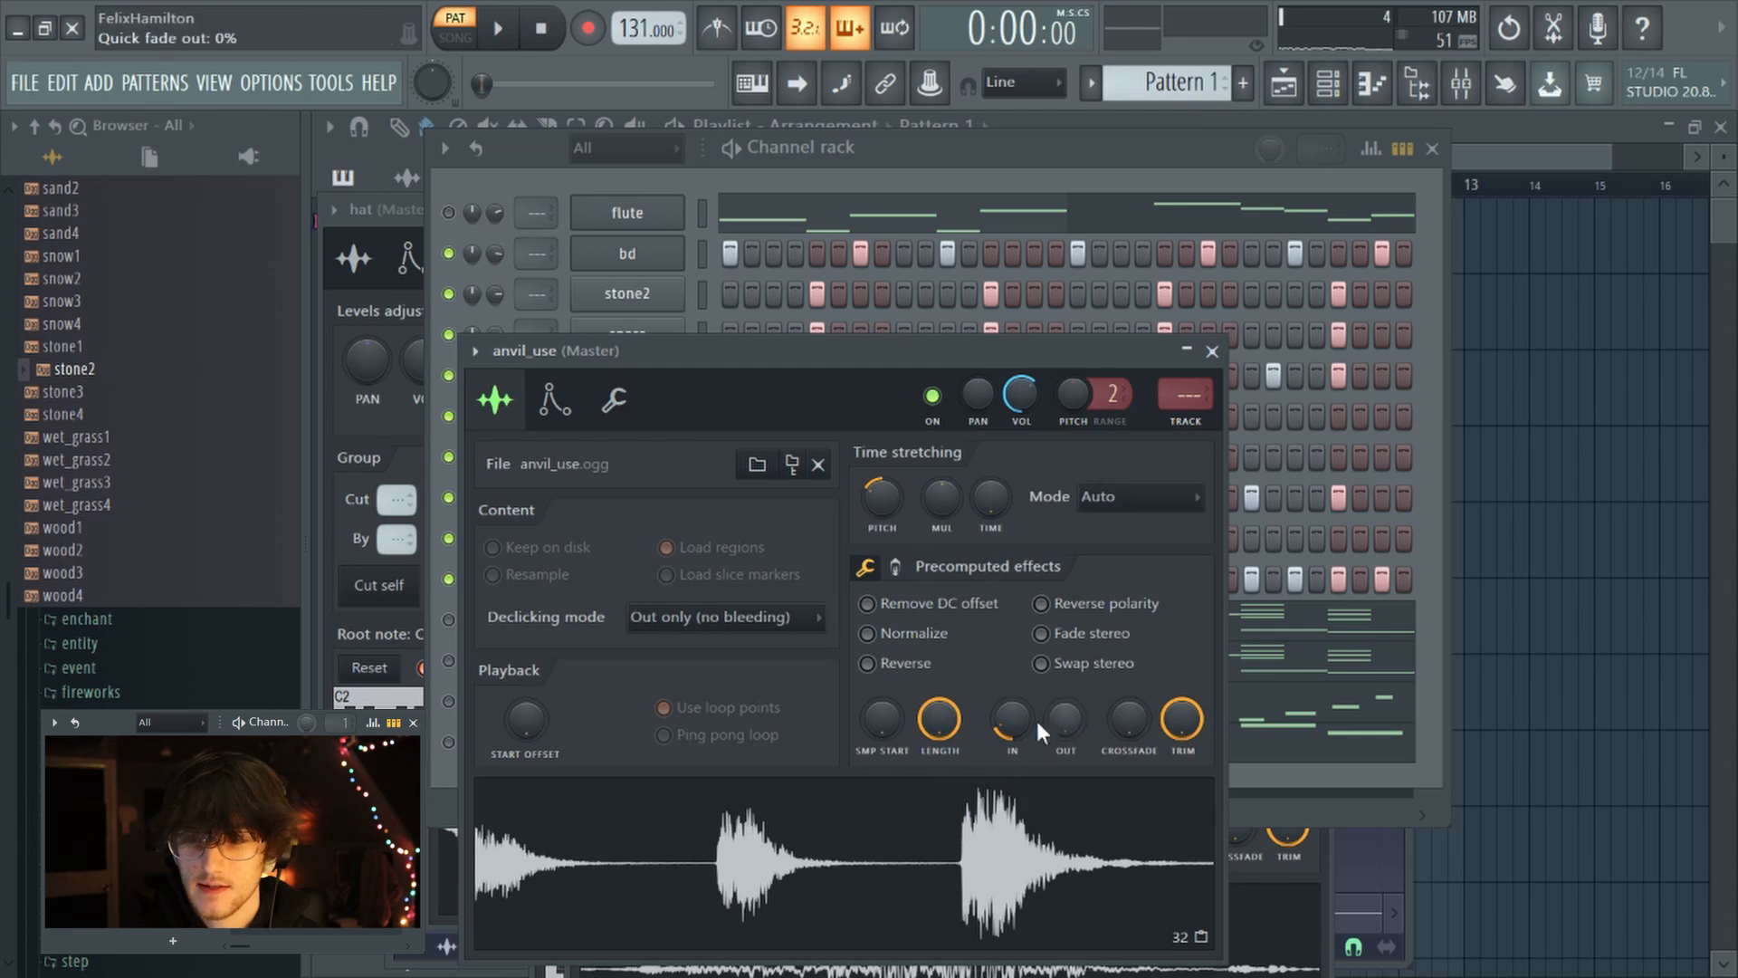
left_click(755, 854)
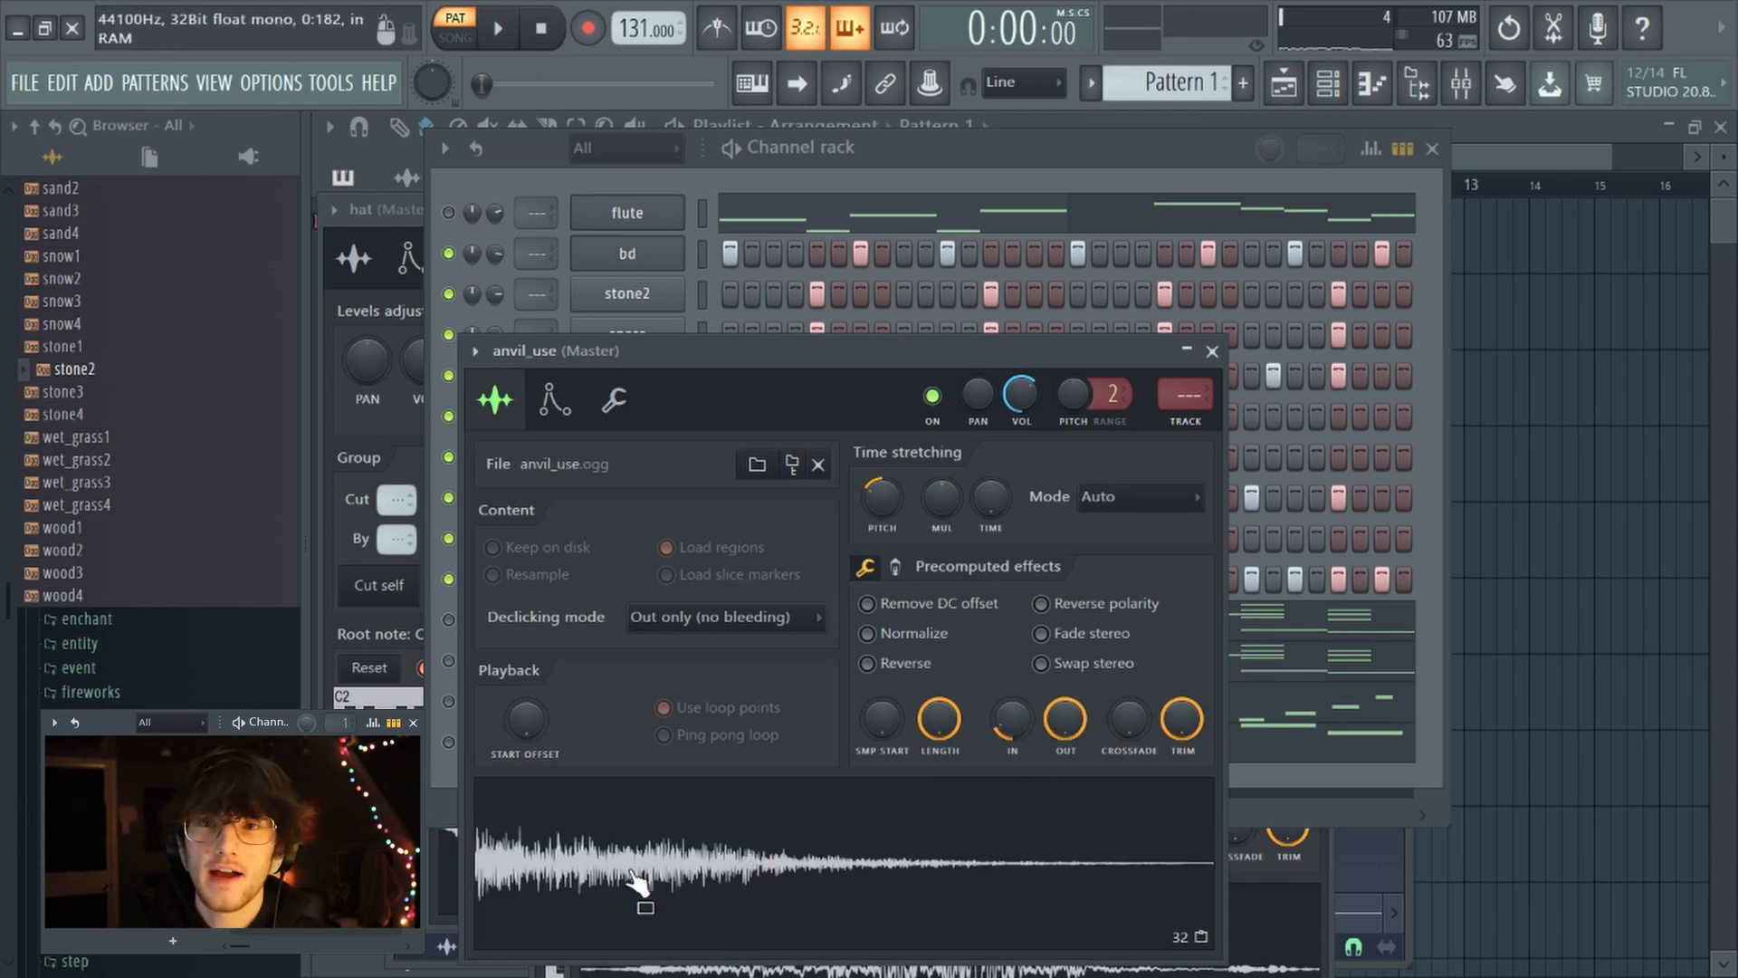
left_click(923, 159)
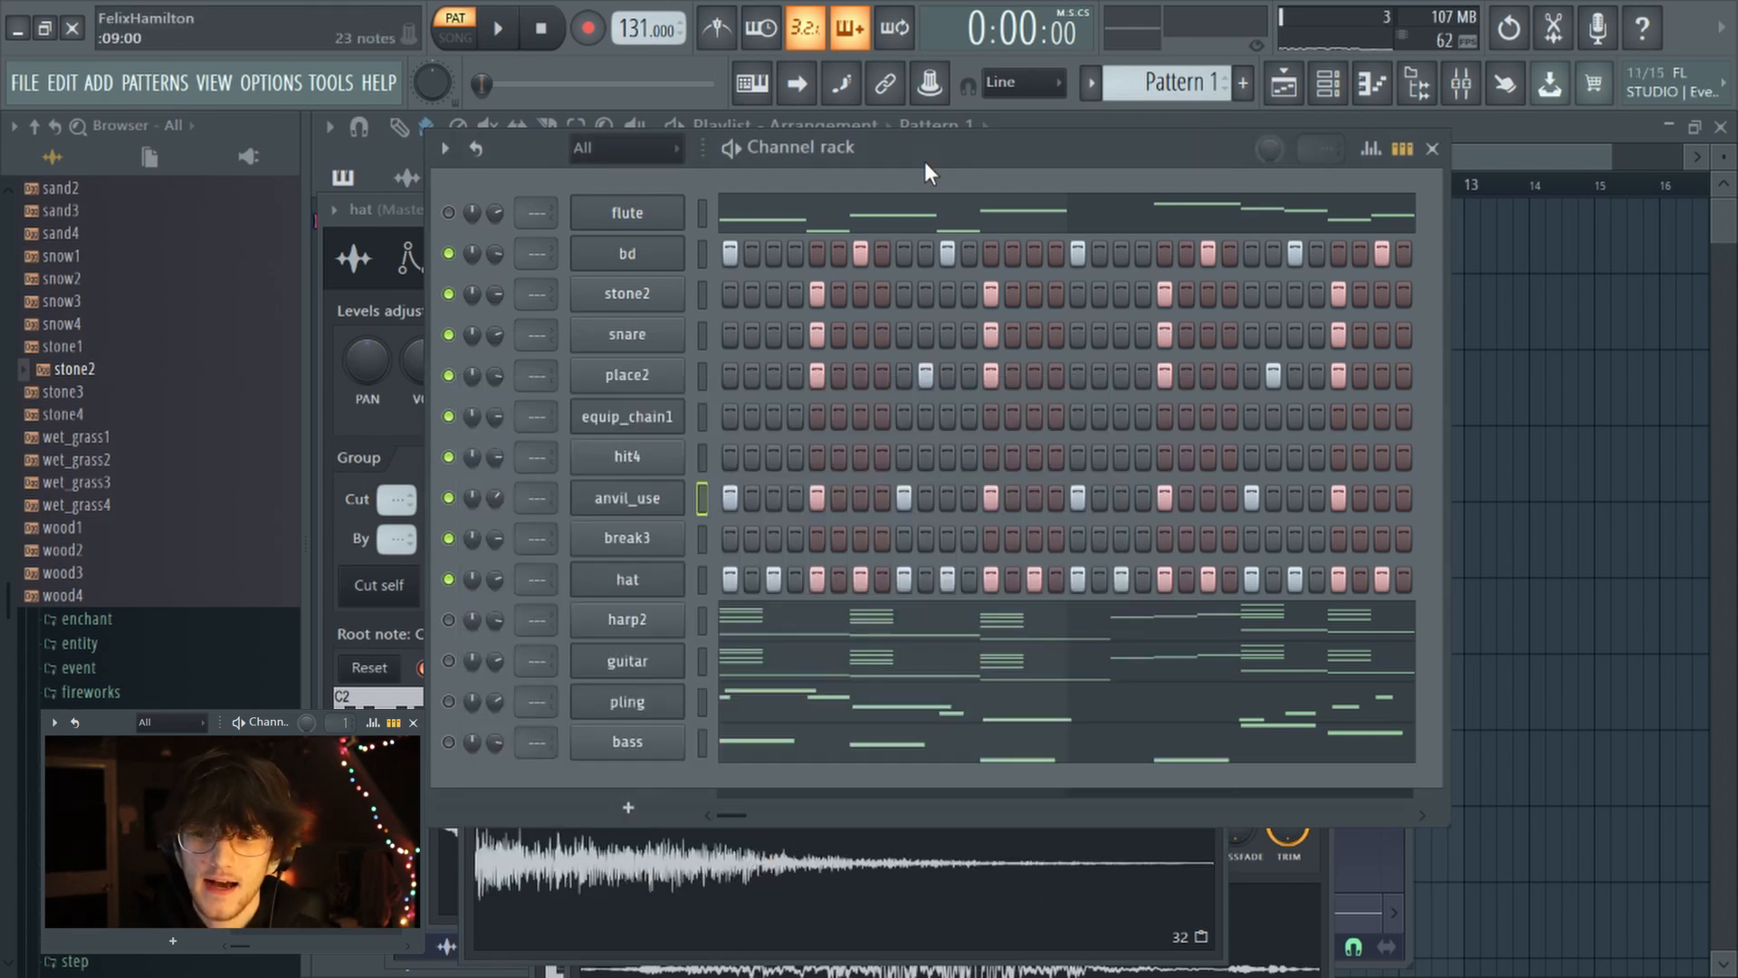
Inspect the samples and settings of the hat, stone2, place2, snare and bd drum channels
left_click(658, 585)
left_click(355, 260)
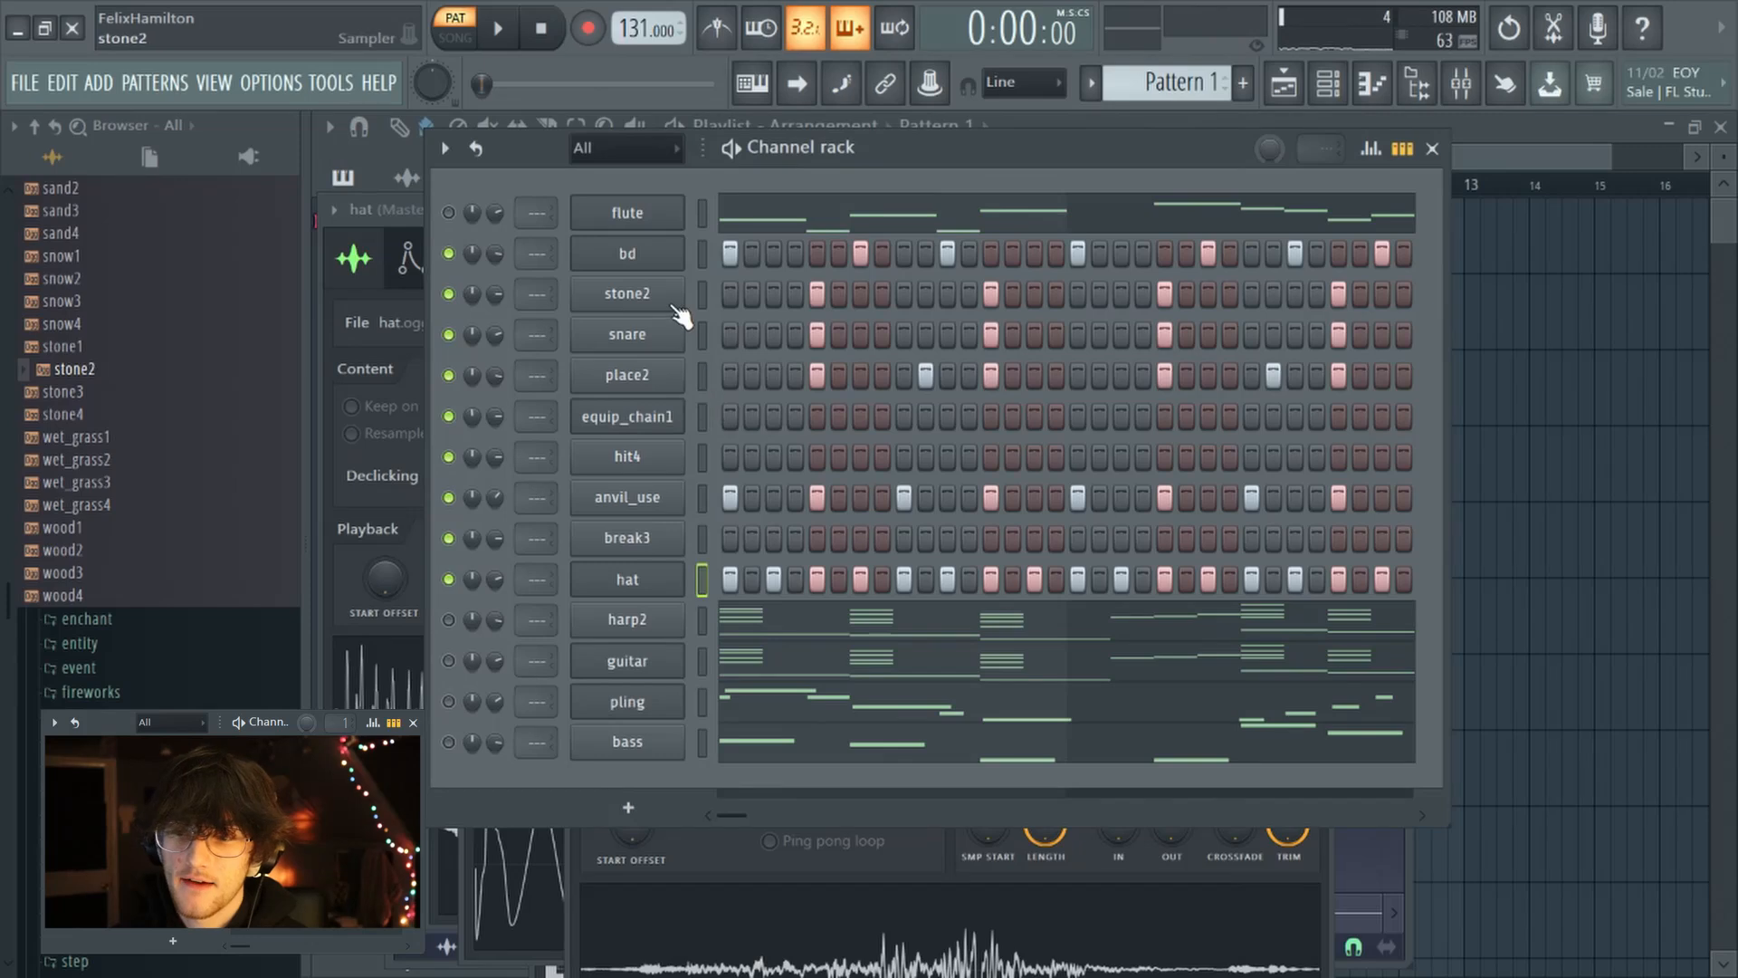
left_click(675, 306)
left_click(688, 263)
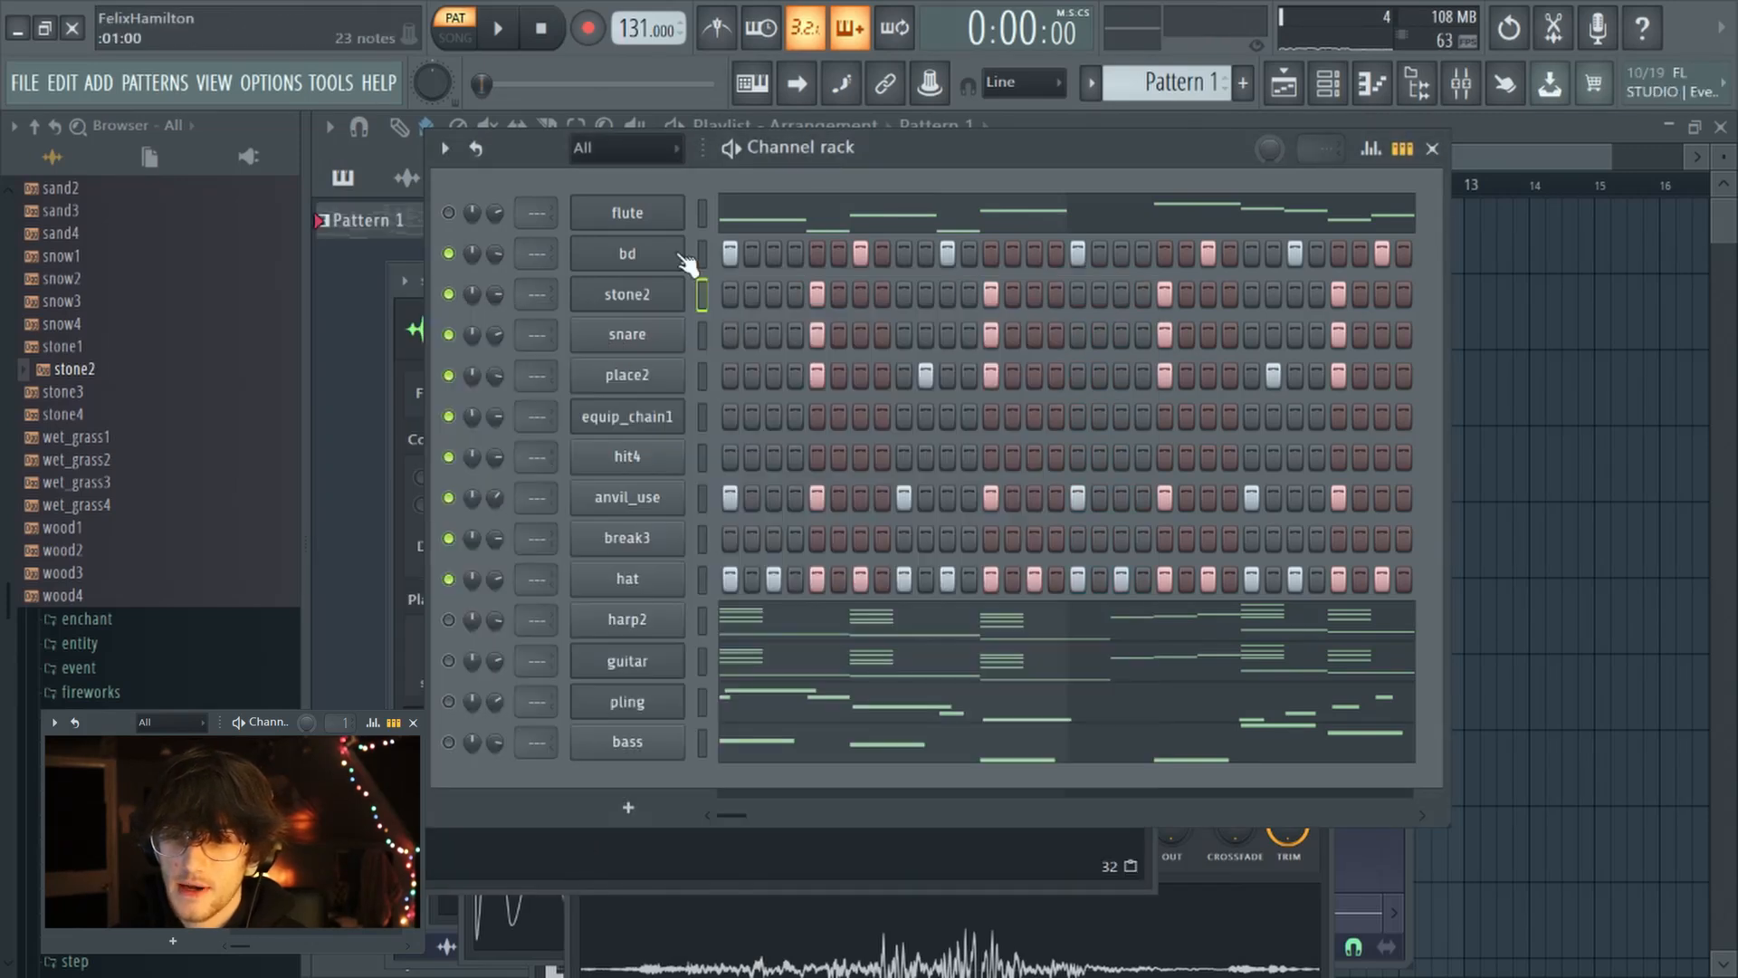
left_click(639, 345)
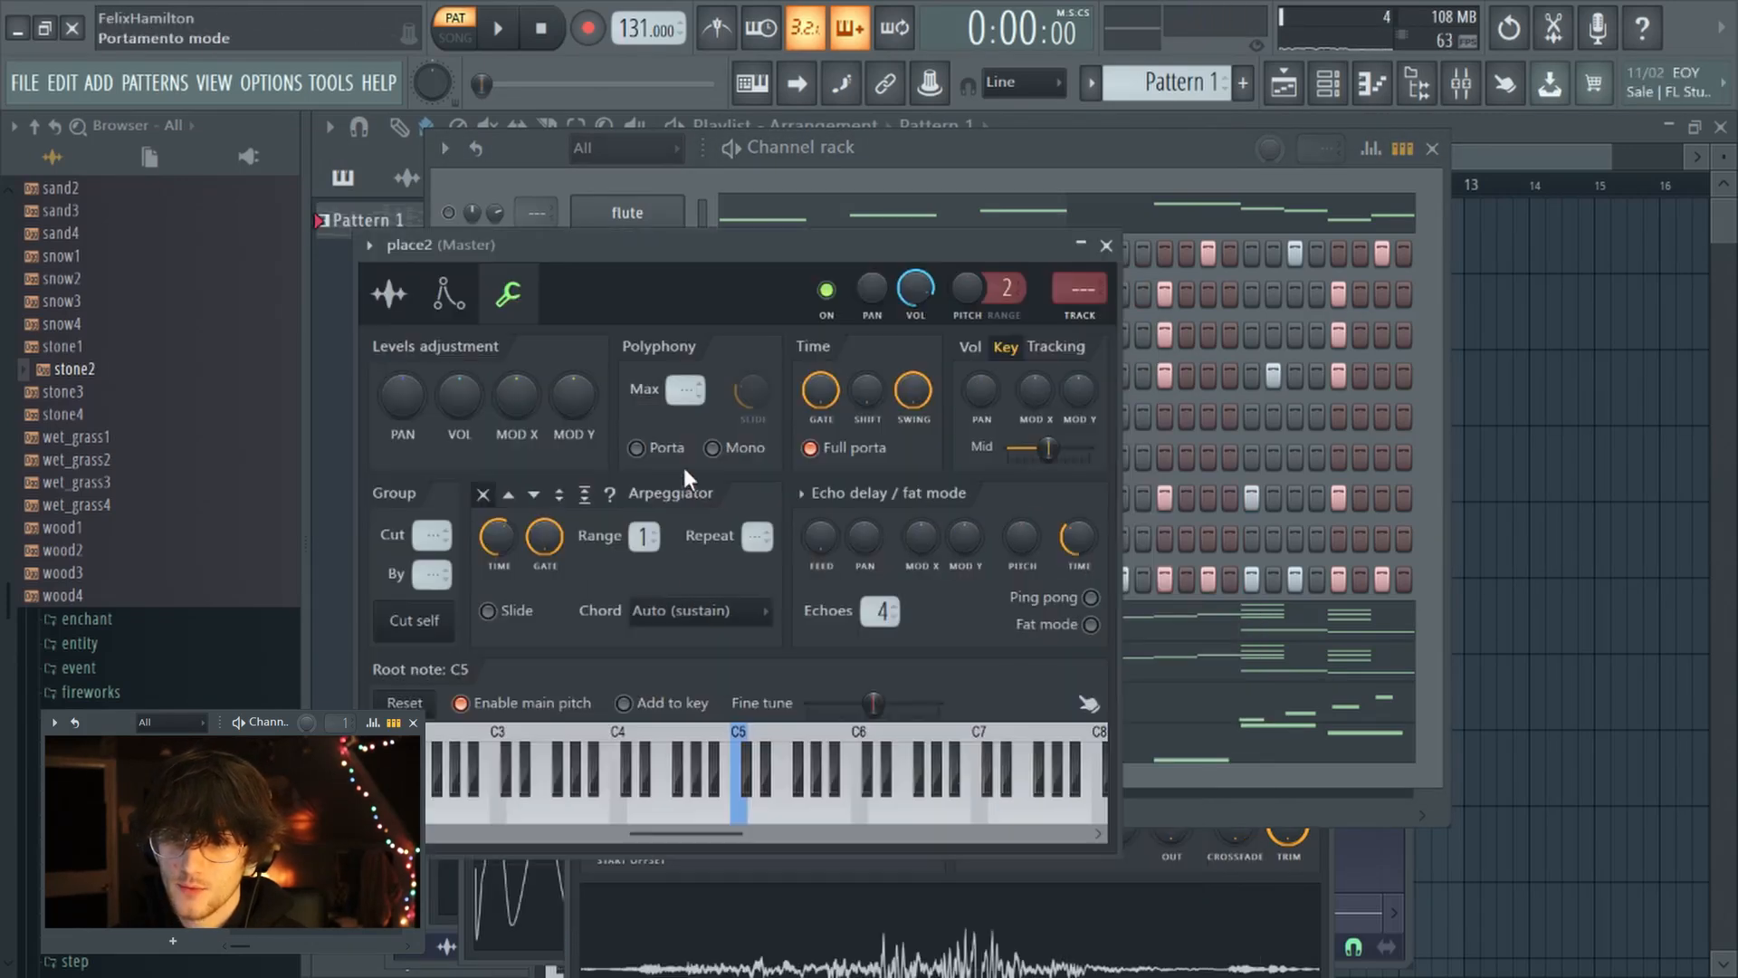
left_click(391, 294)
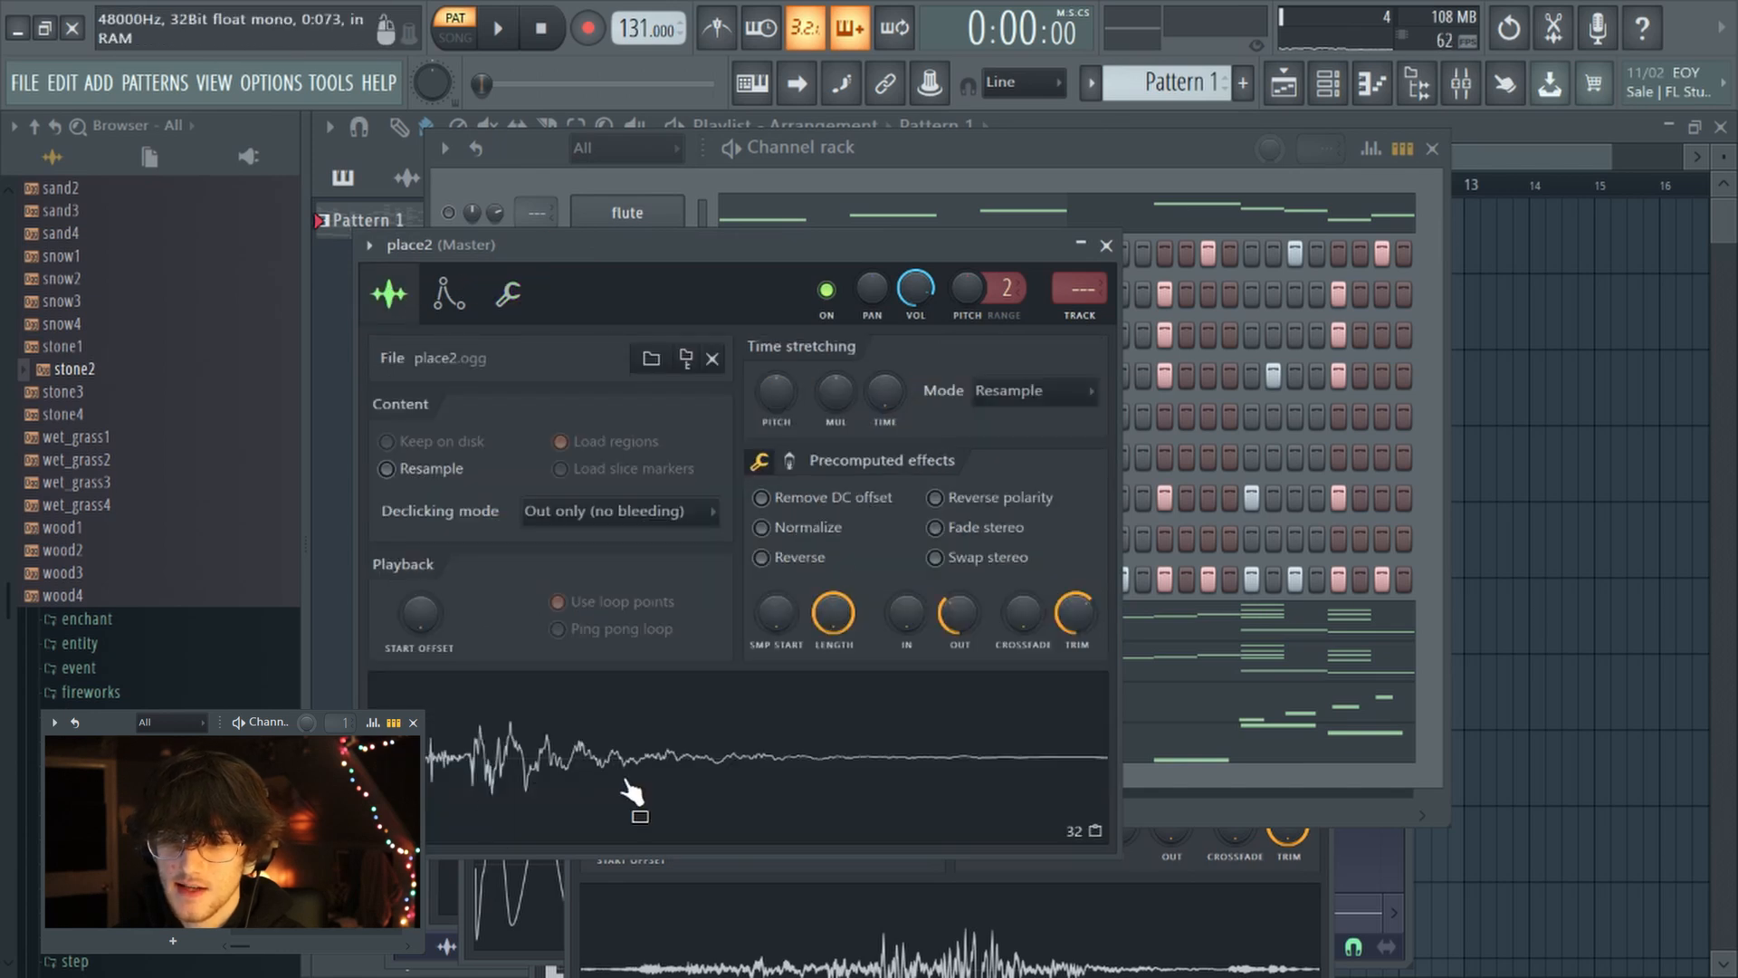
left_click(733, 217)
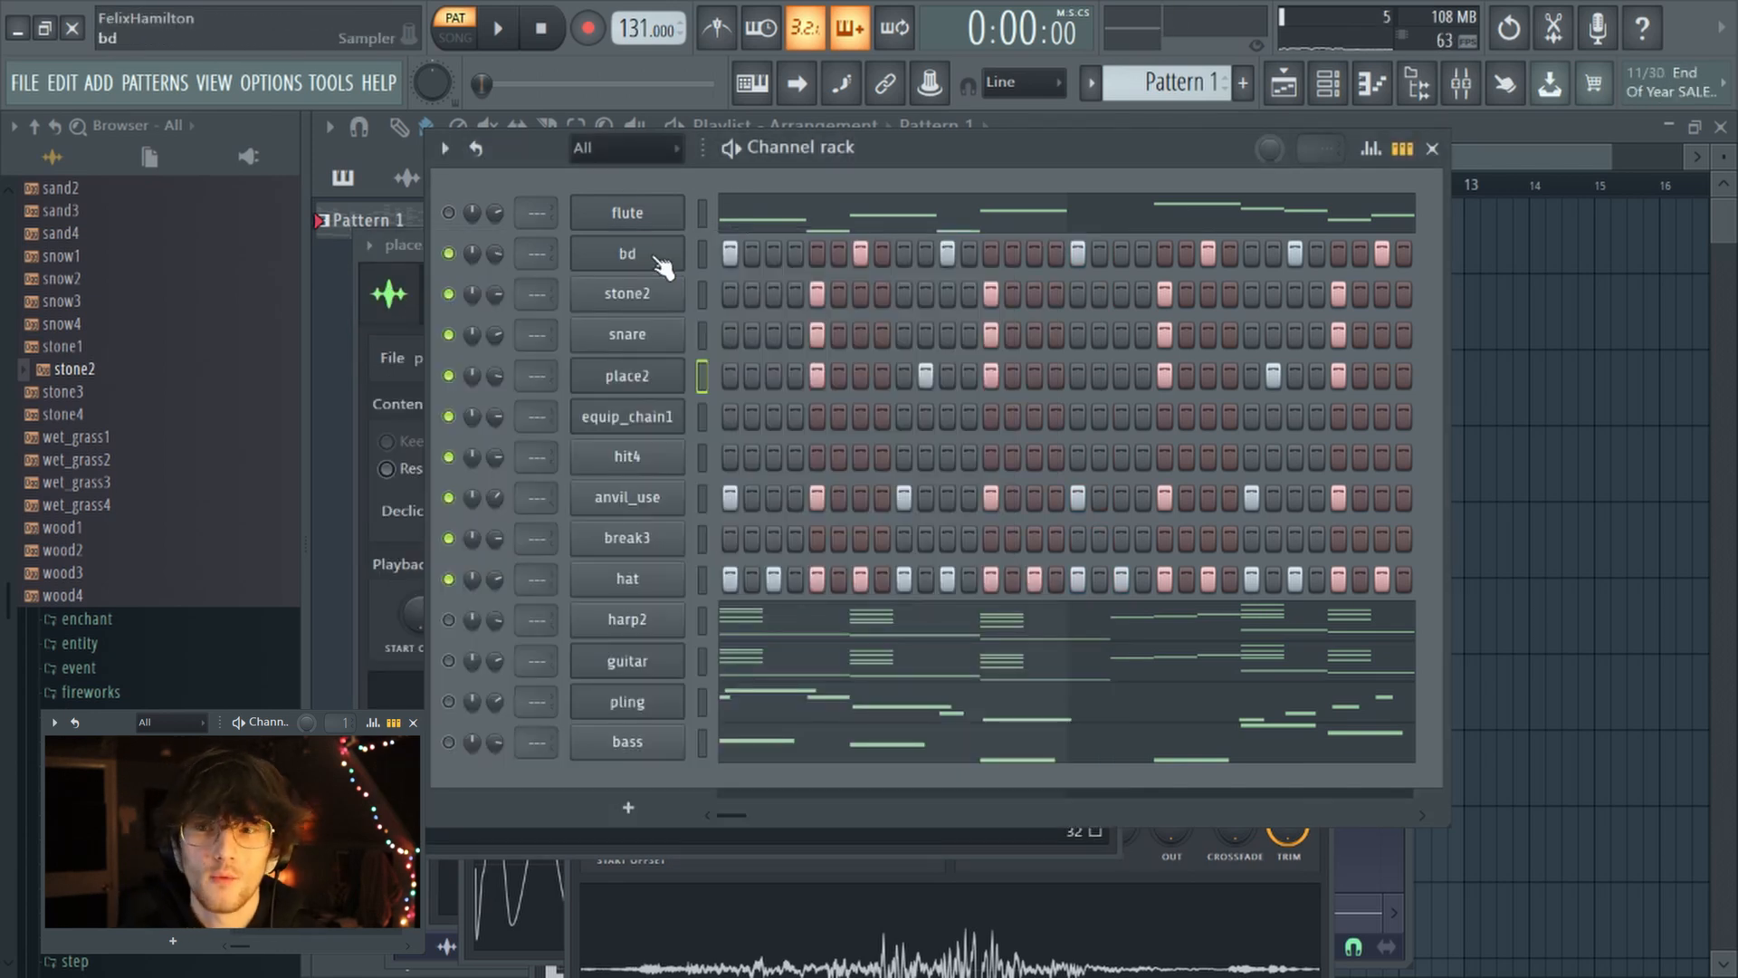
left_click(631, 350)
left_click(688, 312)
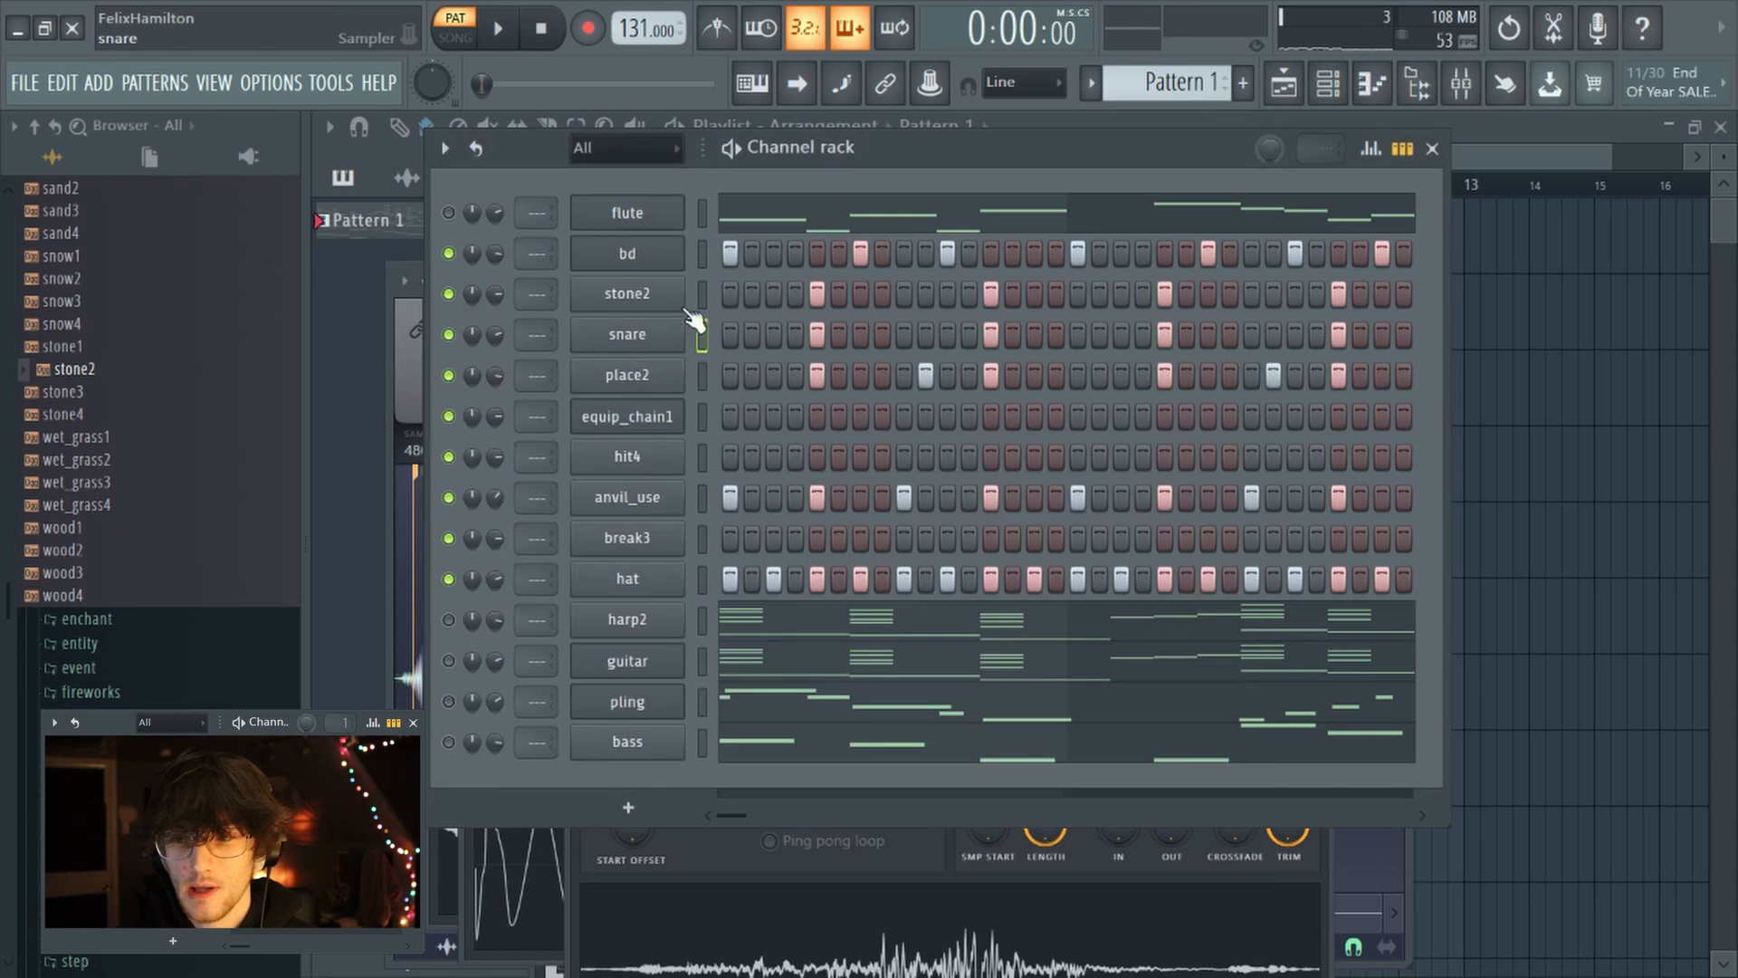
left_click(652, 253)
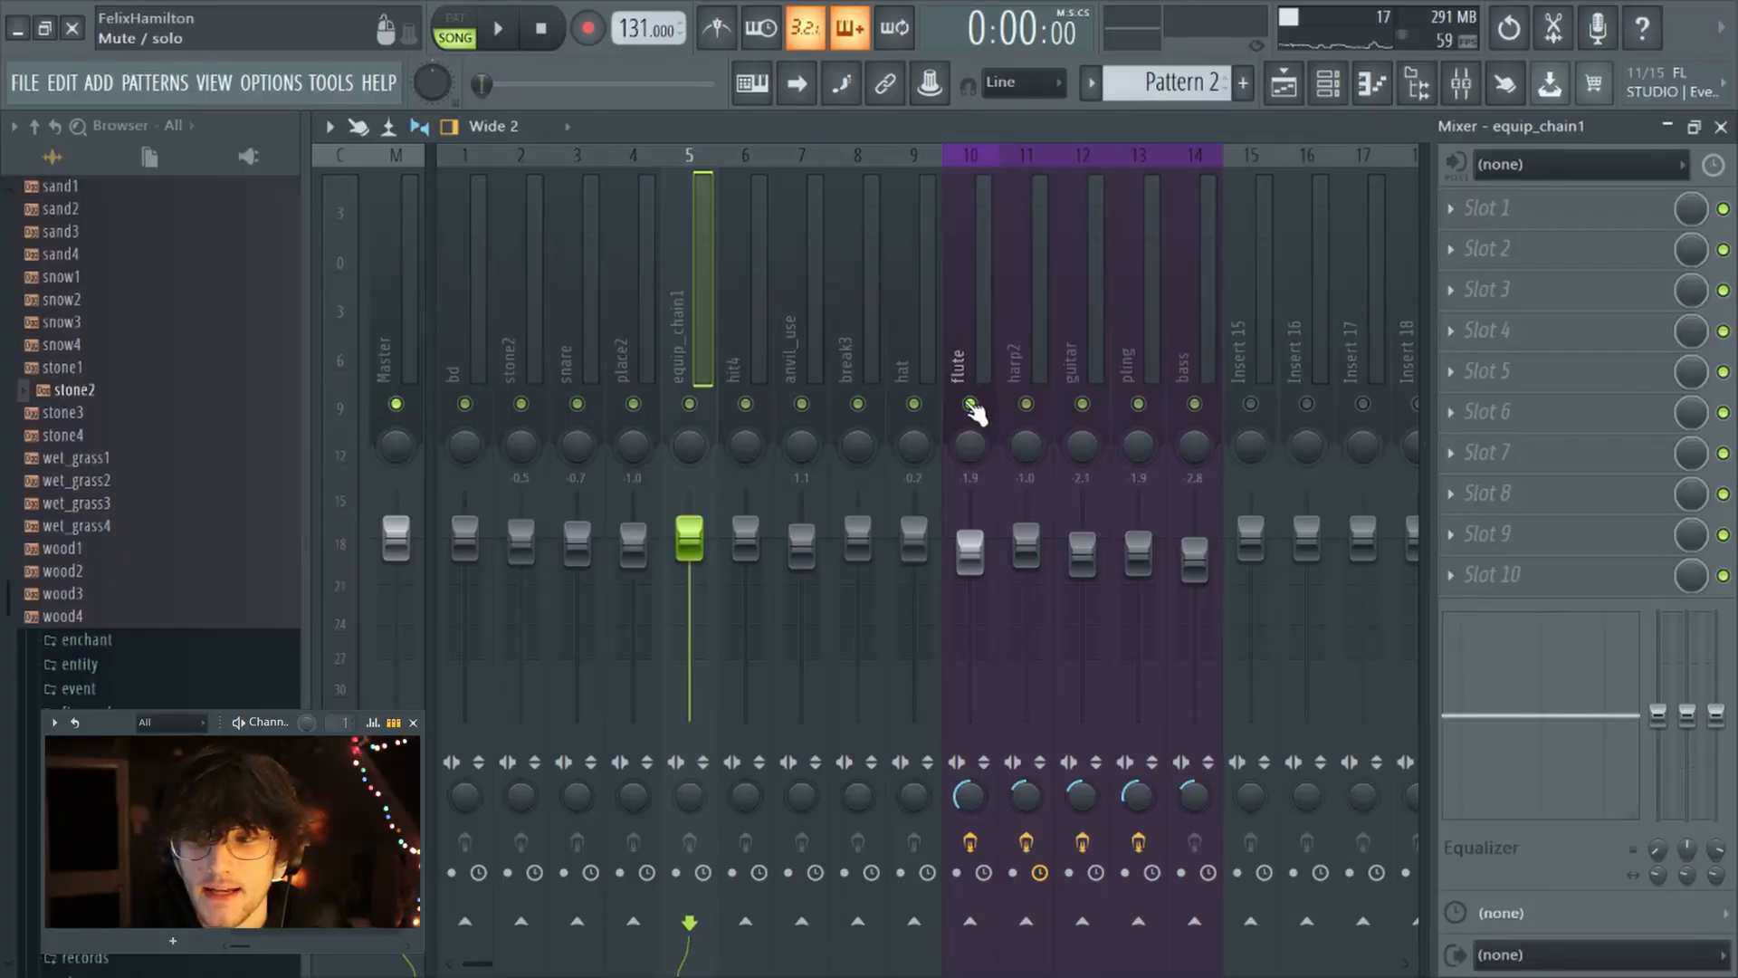
Listen to the song with only the flute, harp2, guitar, pling and bass mixer tracks active, and stop playback
left_click(509, 36)
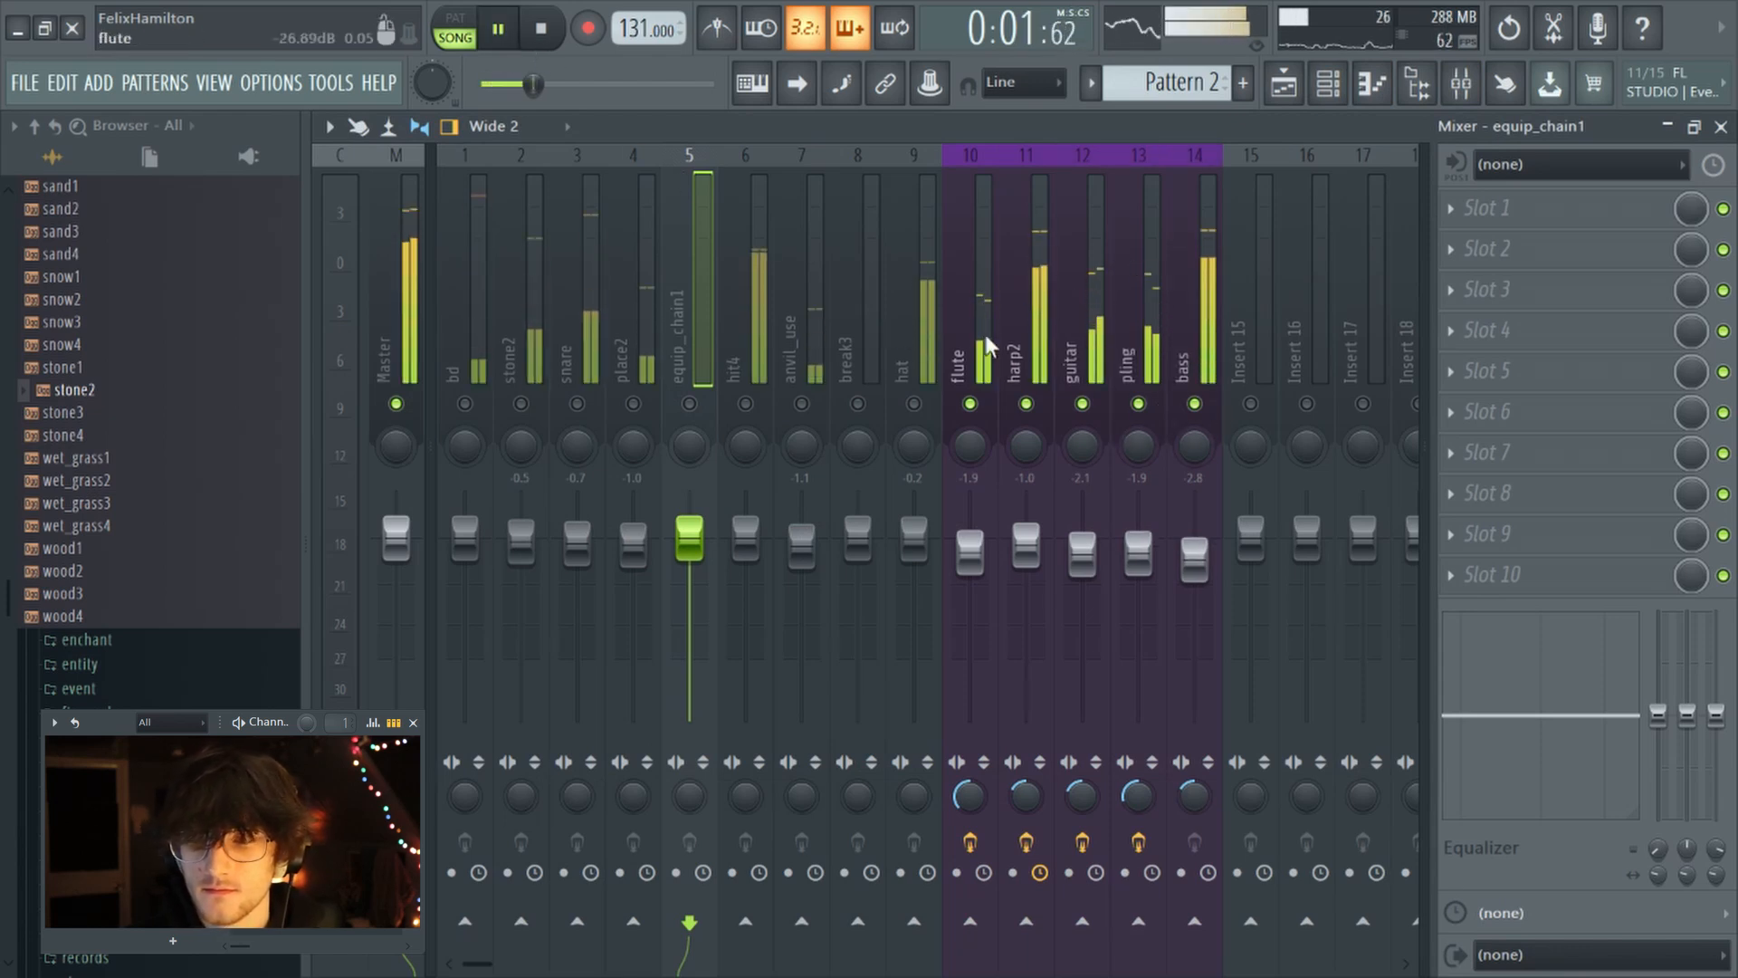
left_click(563, 35)
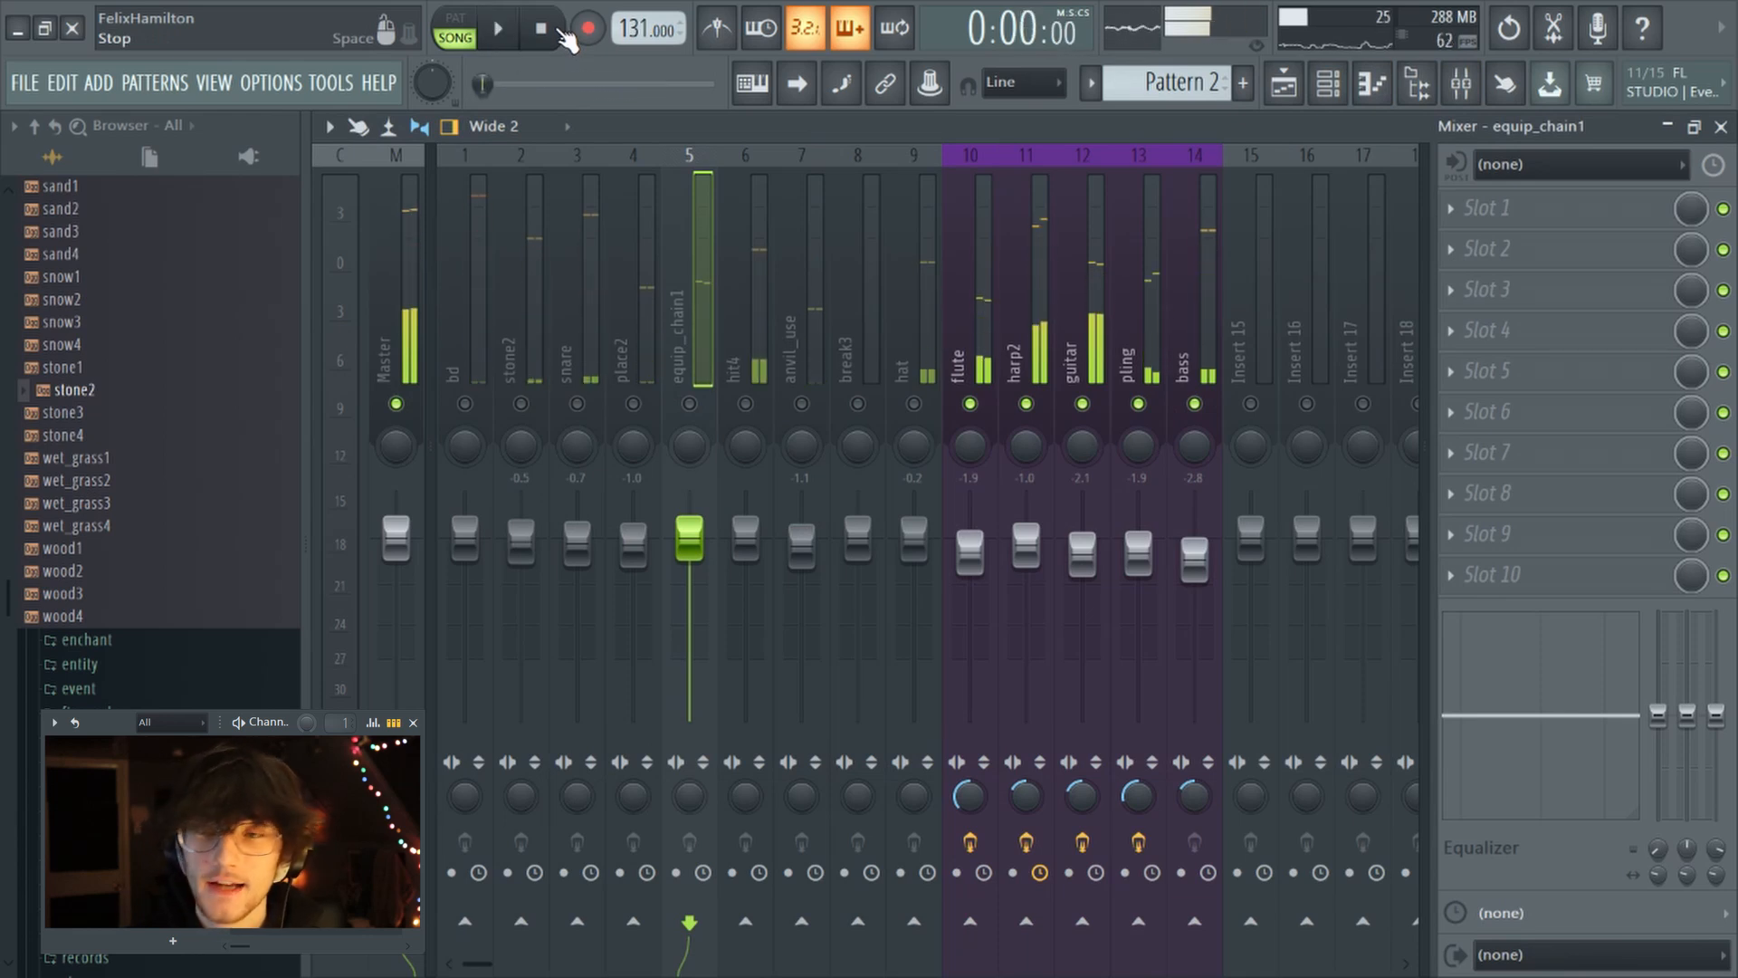
Examine the effect chains on the flute, harp2, guitar, pling and bass mixer tracks one after another
left_click(988, 344)
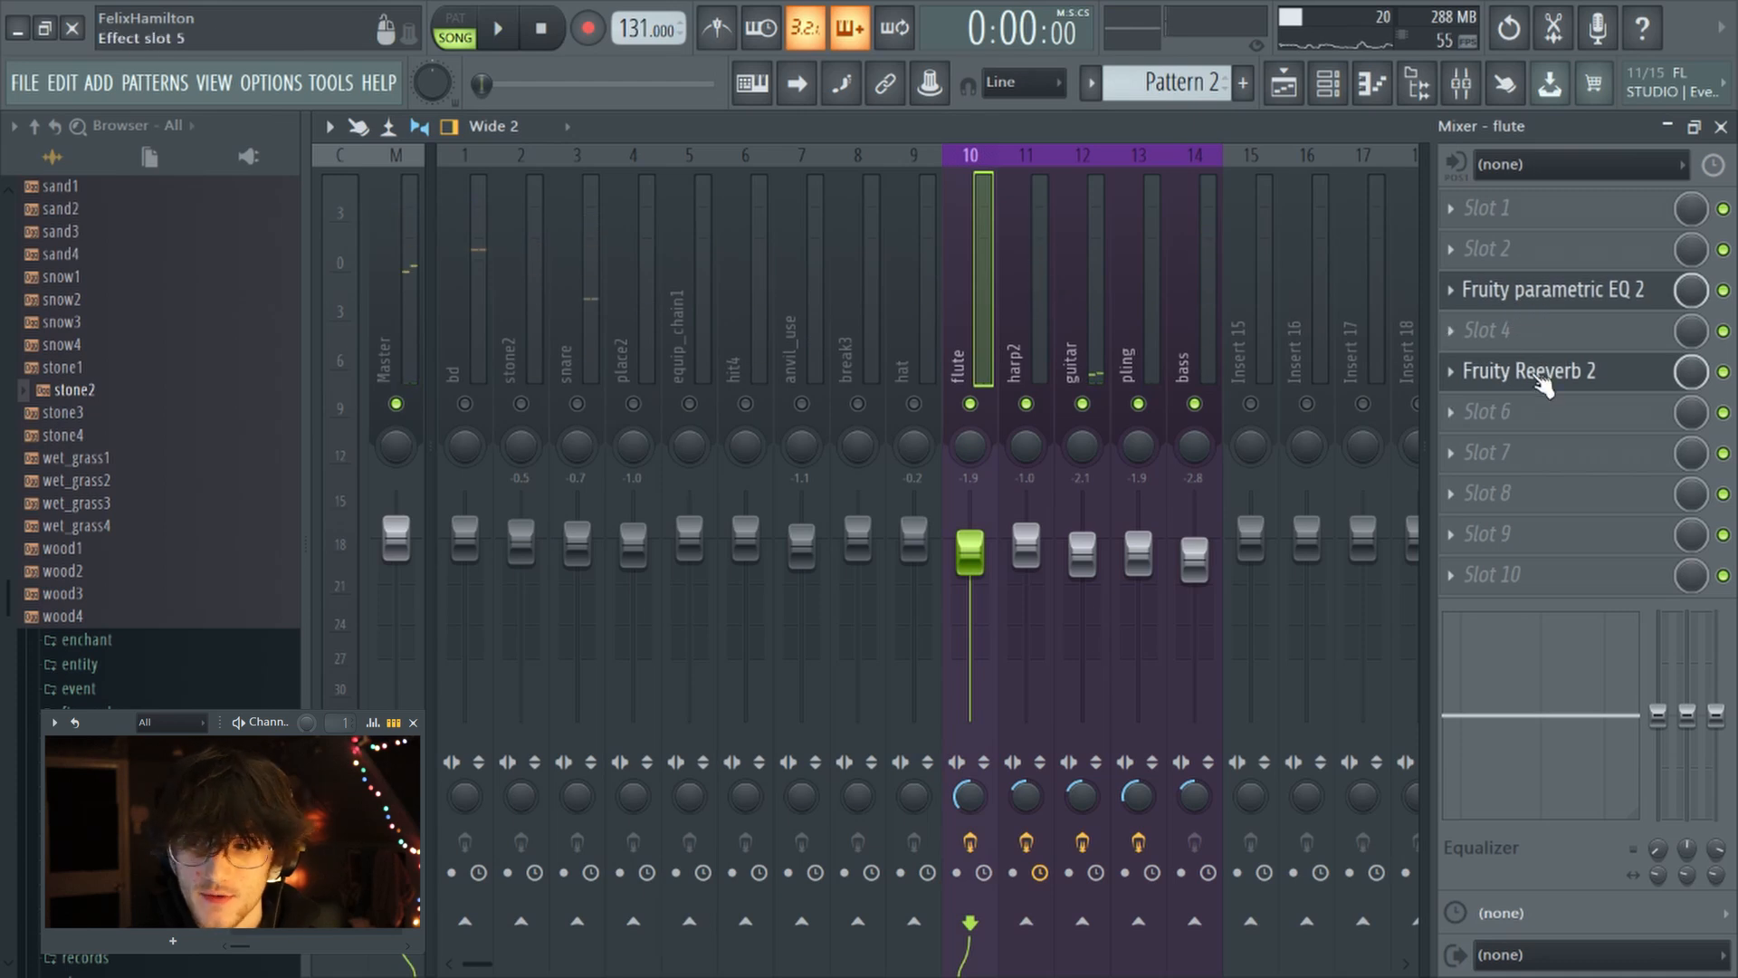
scroll(1560, 373, "up", 2)
left_click(1008, 316)
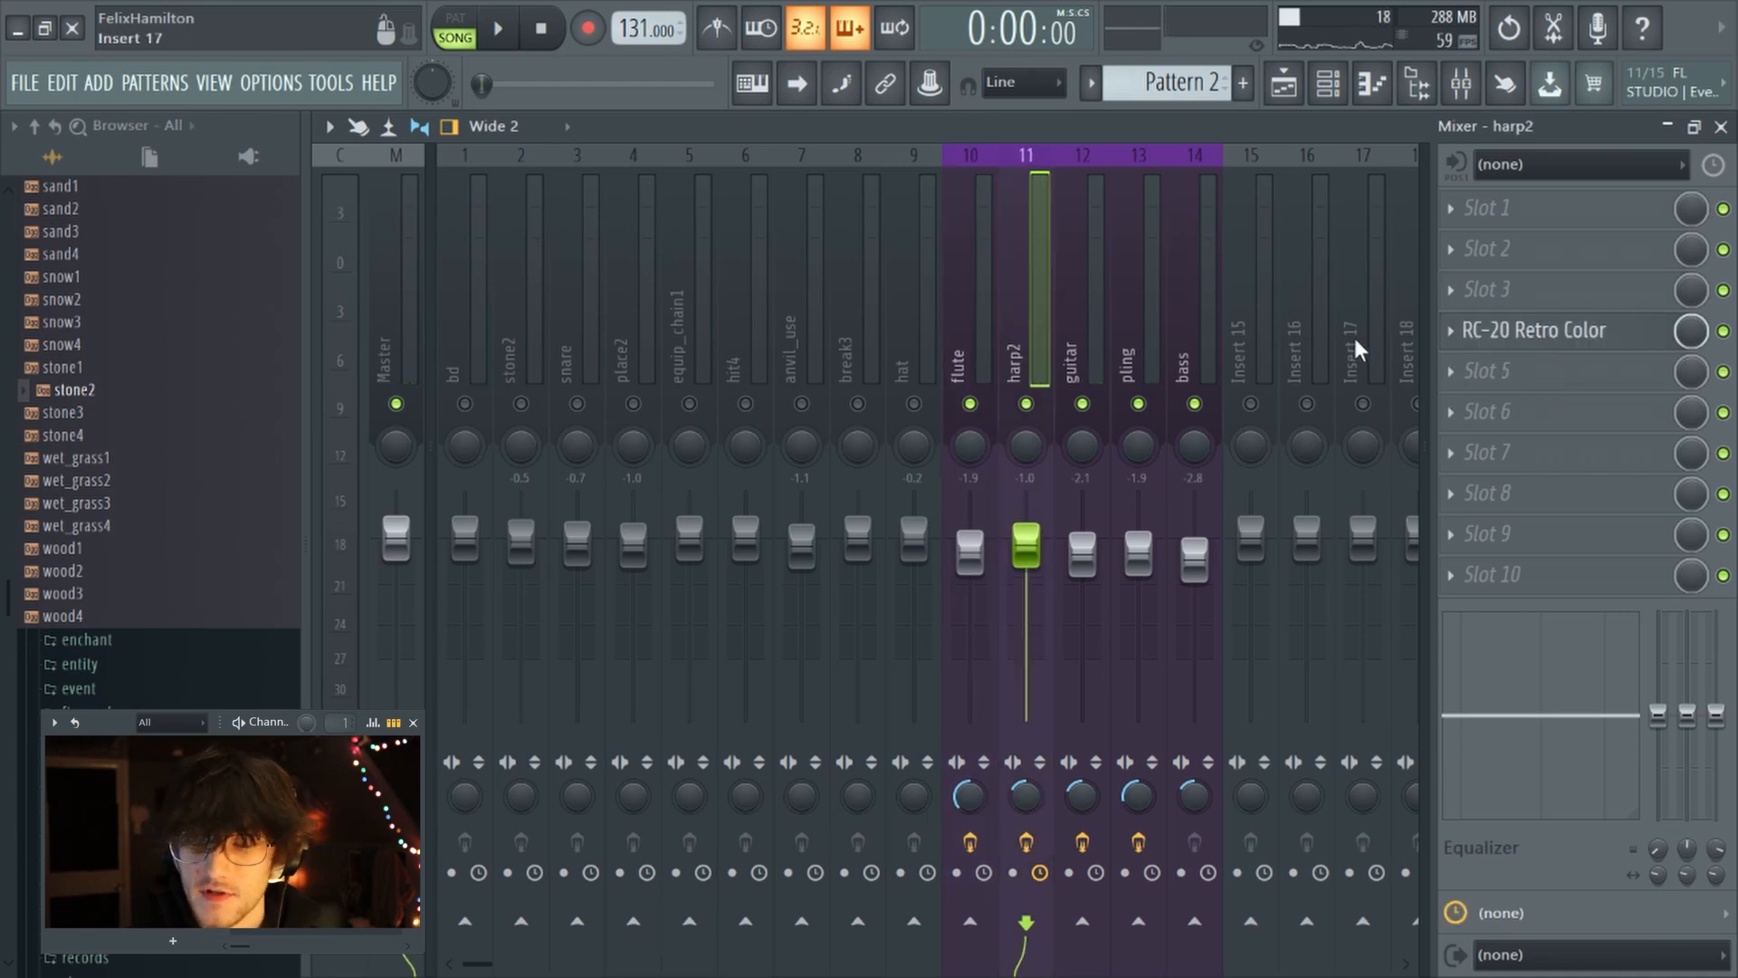
left_click(1102, 334)
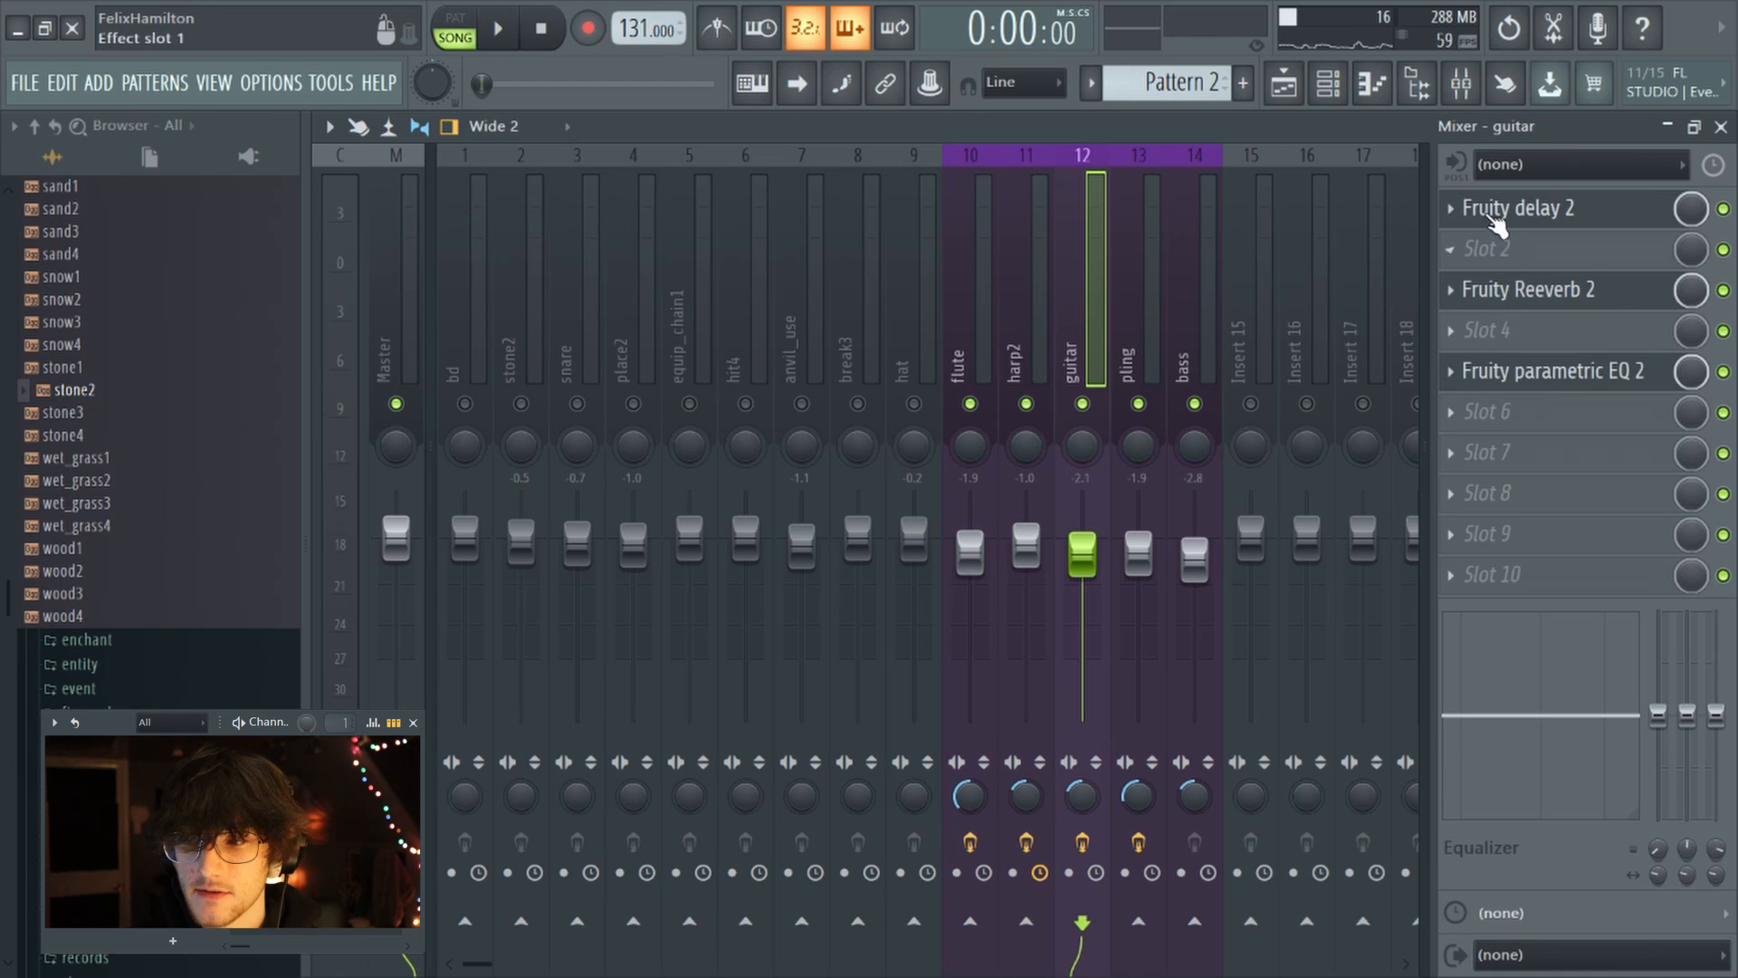
left_click(1137, 318)
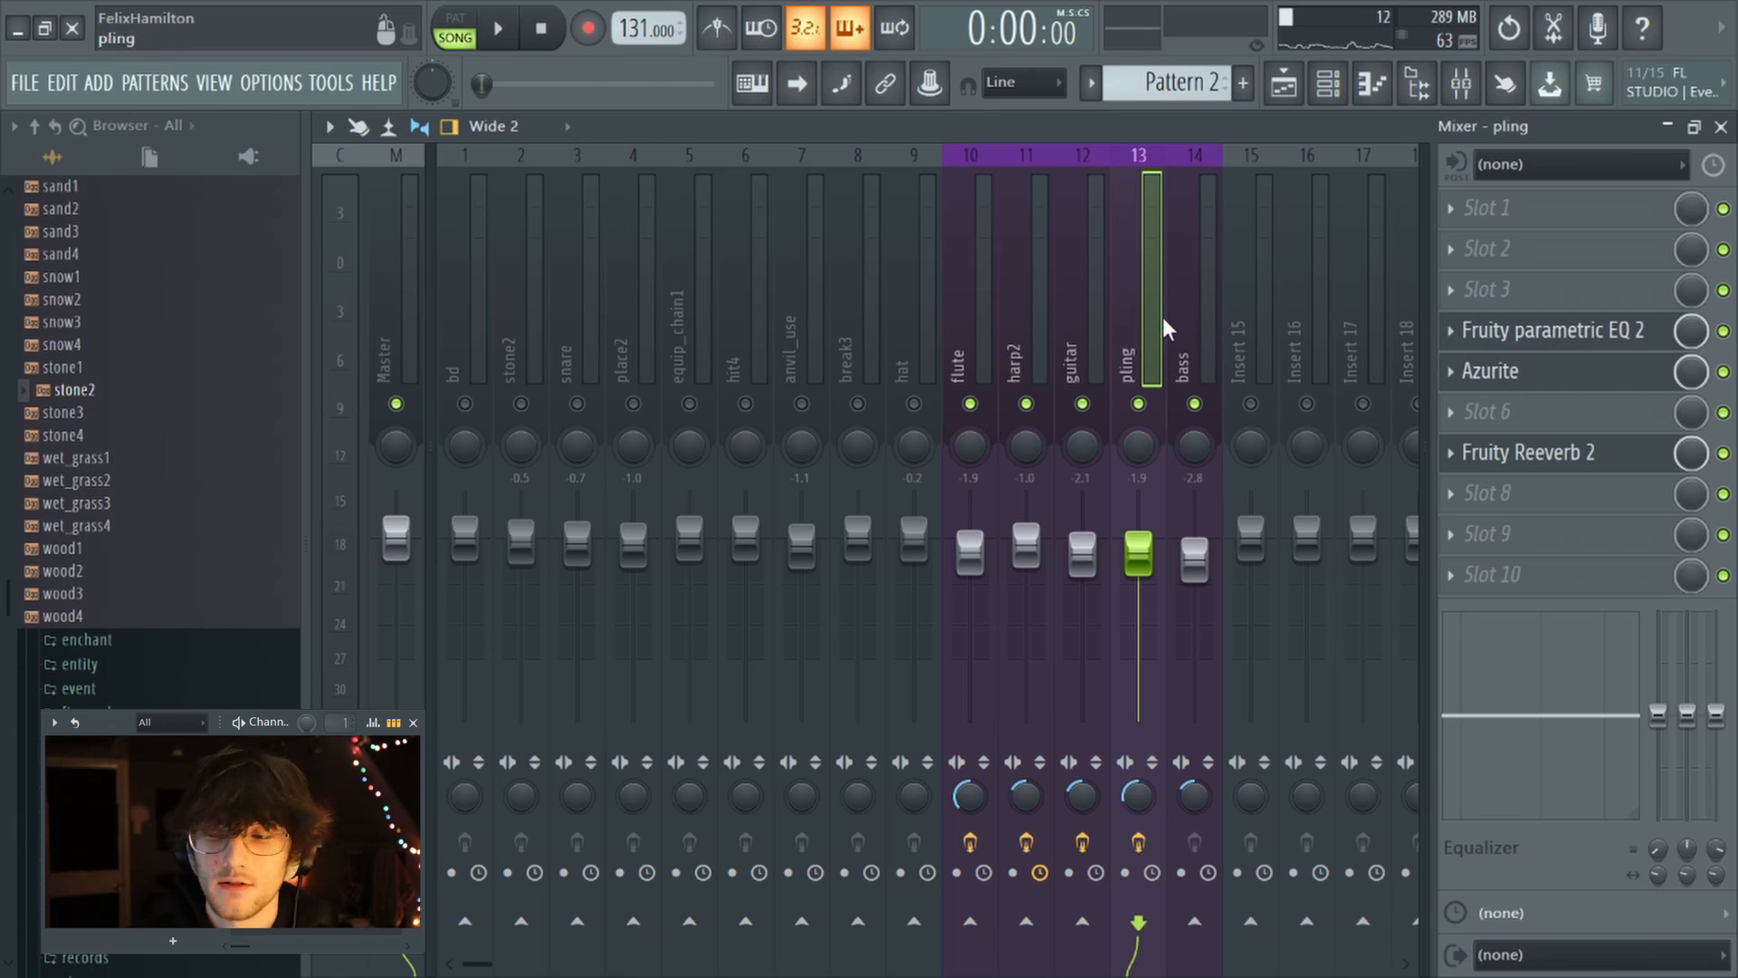
left_click(1190, 328)
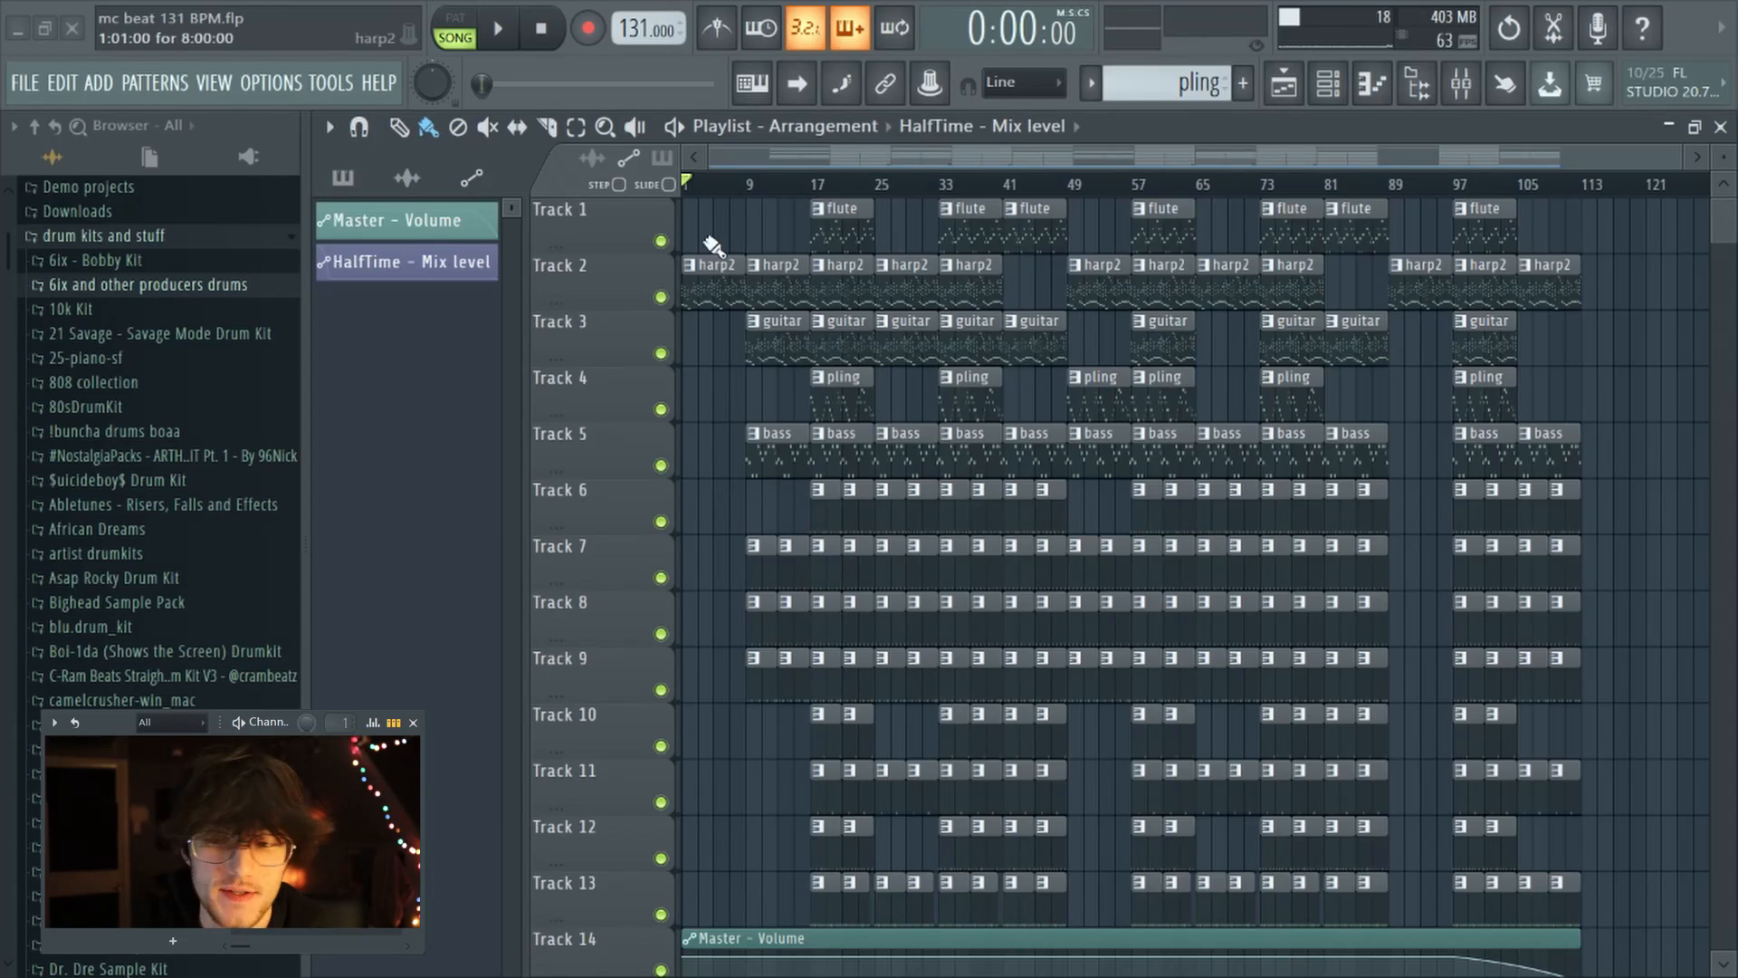
Examine the playlist arrangement of the melody, drum and automation clips across tracks 1 to 15
scroll(716, 193, "up", 3)
scroll(750, 252, "down", 3)
scroll(789, 163, "up", 1)
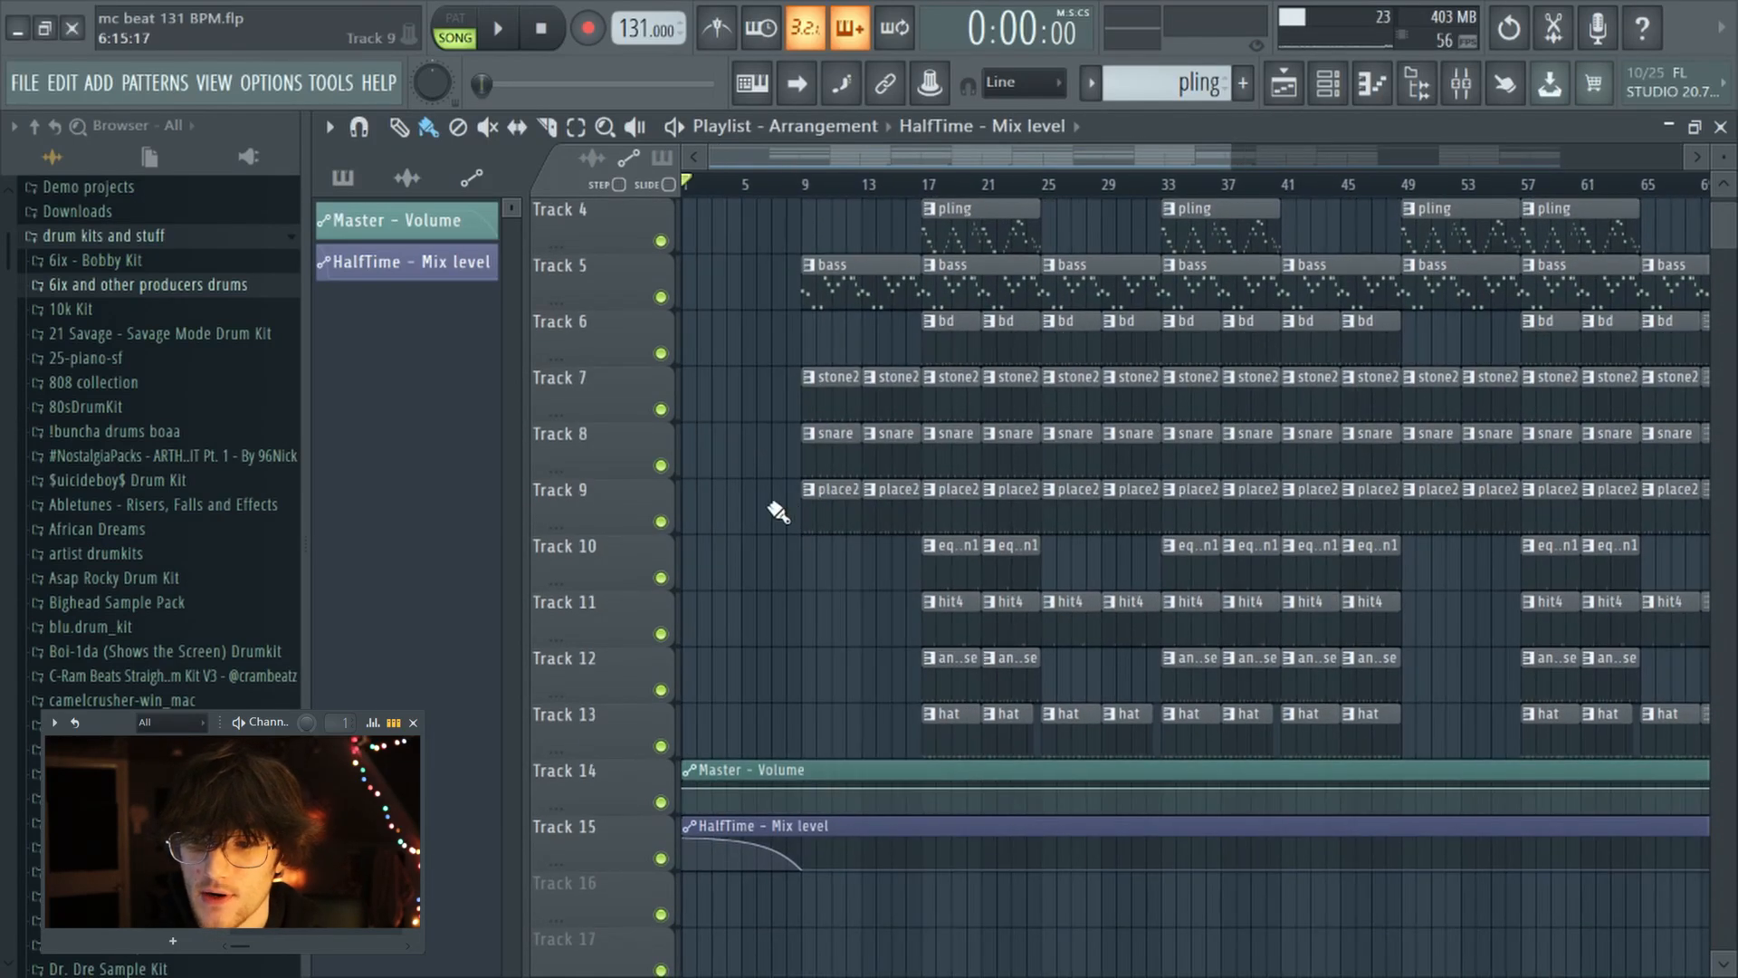
scroll(692, 635, "up", 2)
scroll(842, 177, "down", 3)
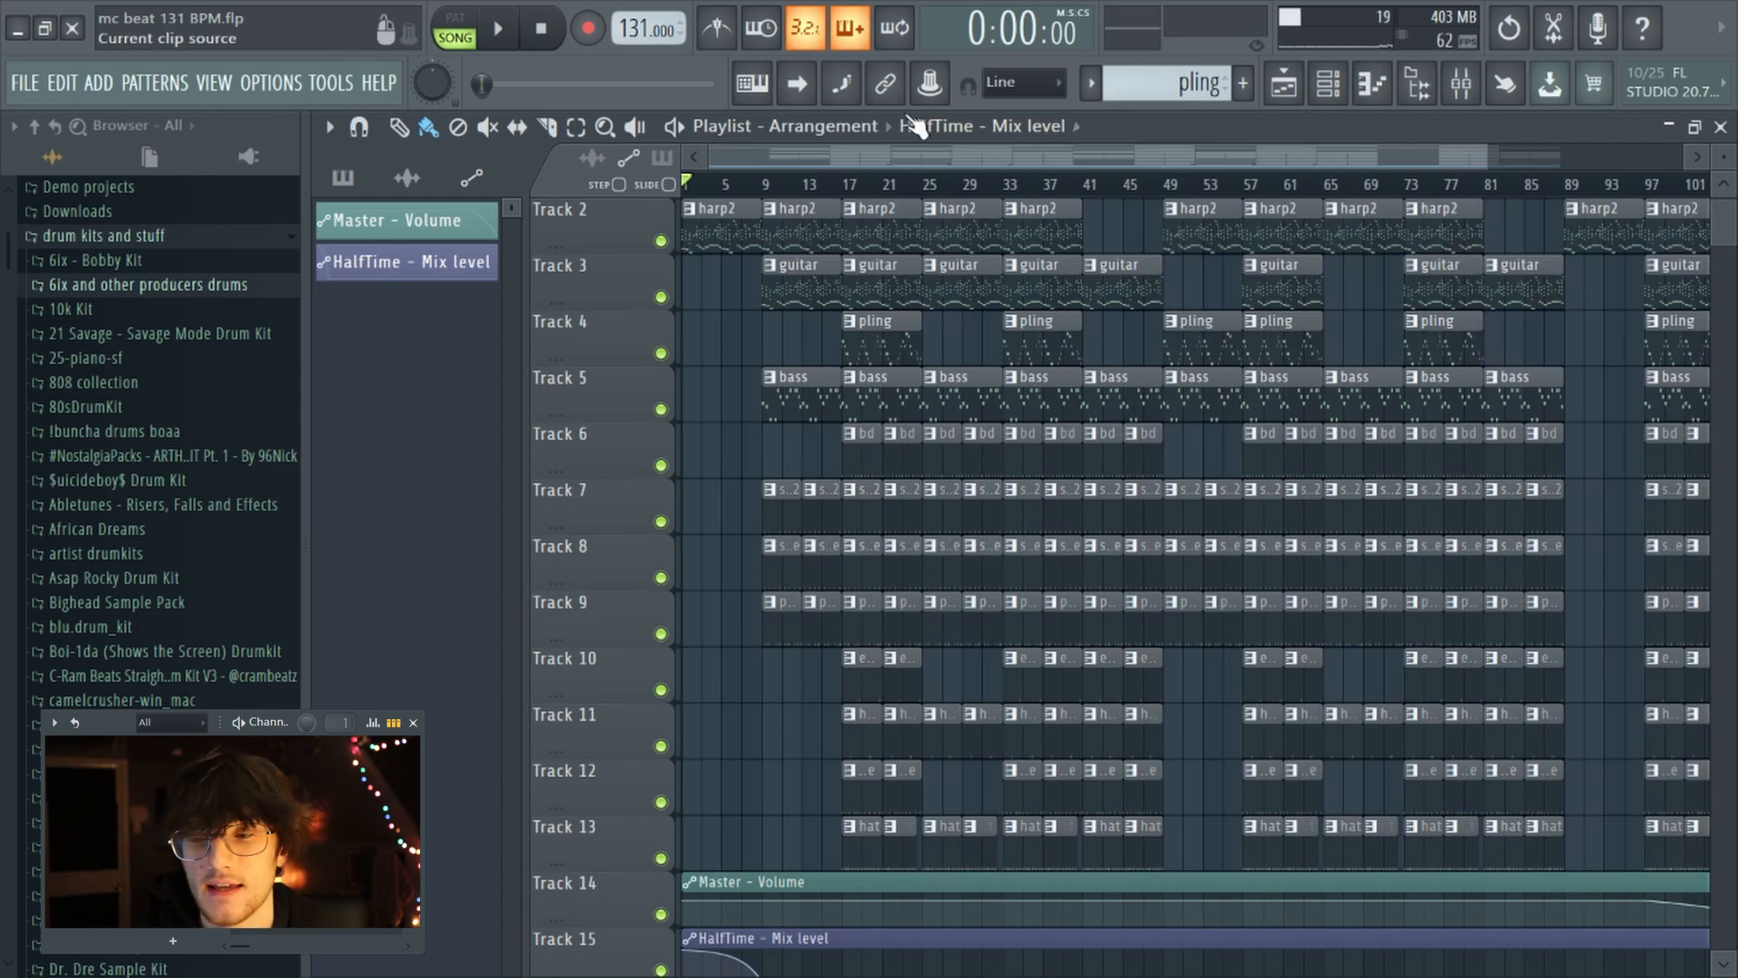
scroll(923, 206, "up", 3)
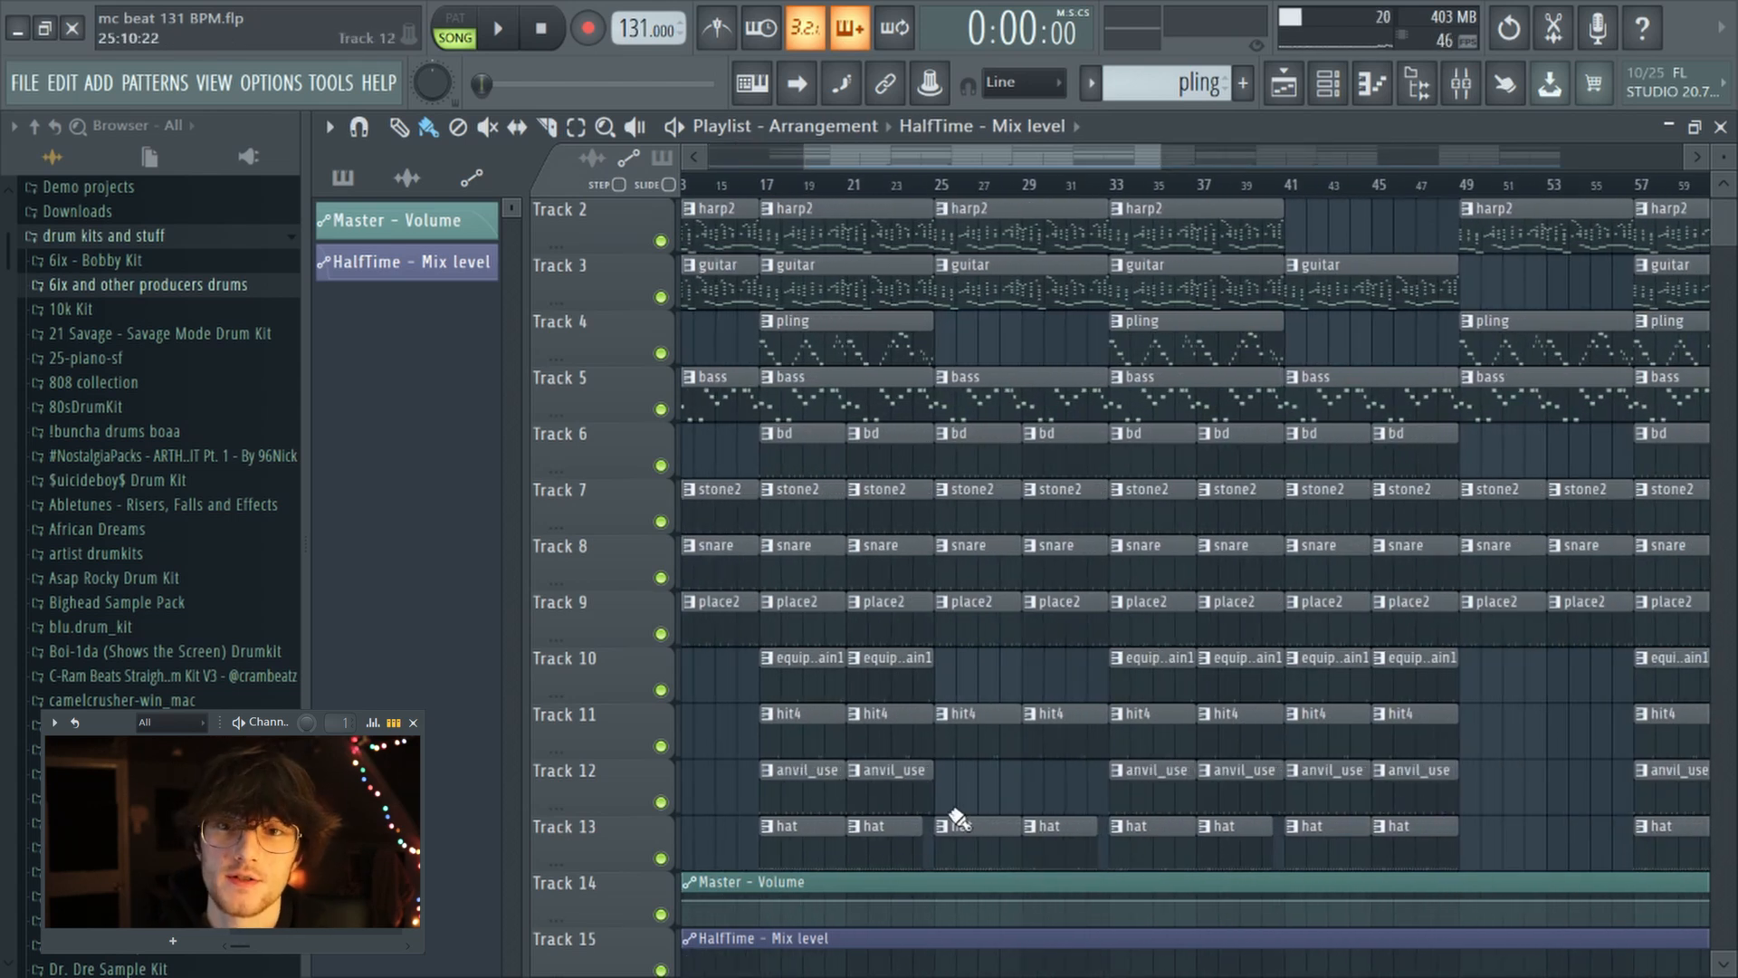
scroll(987, 195, "down", 3)
scroll(995, 217, "up", 1)
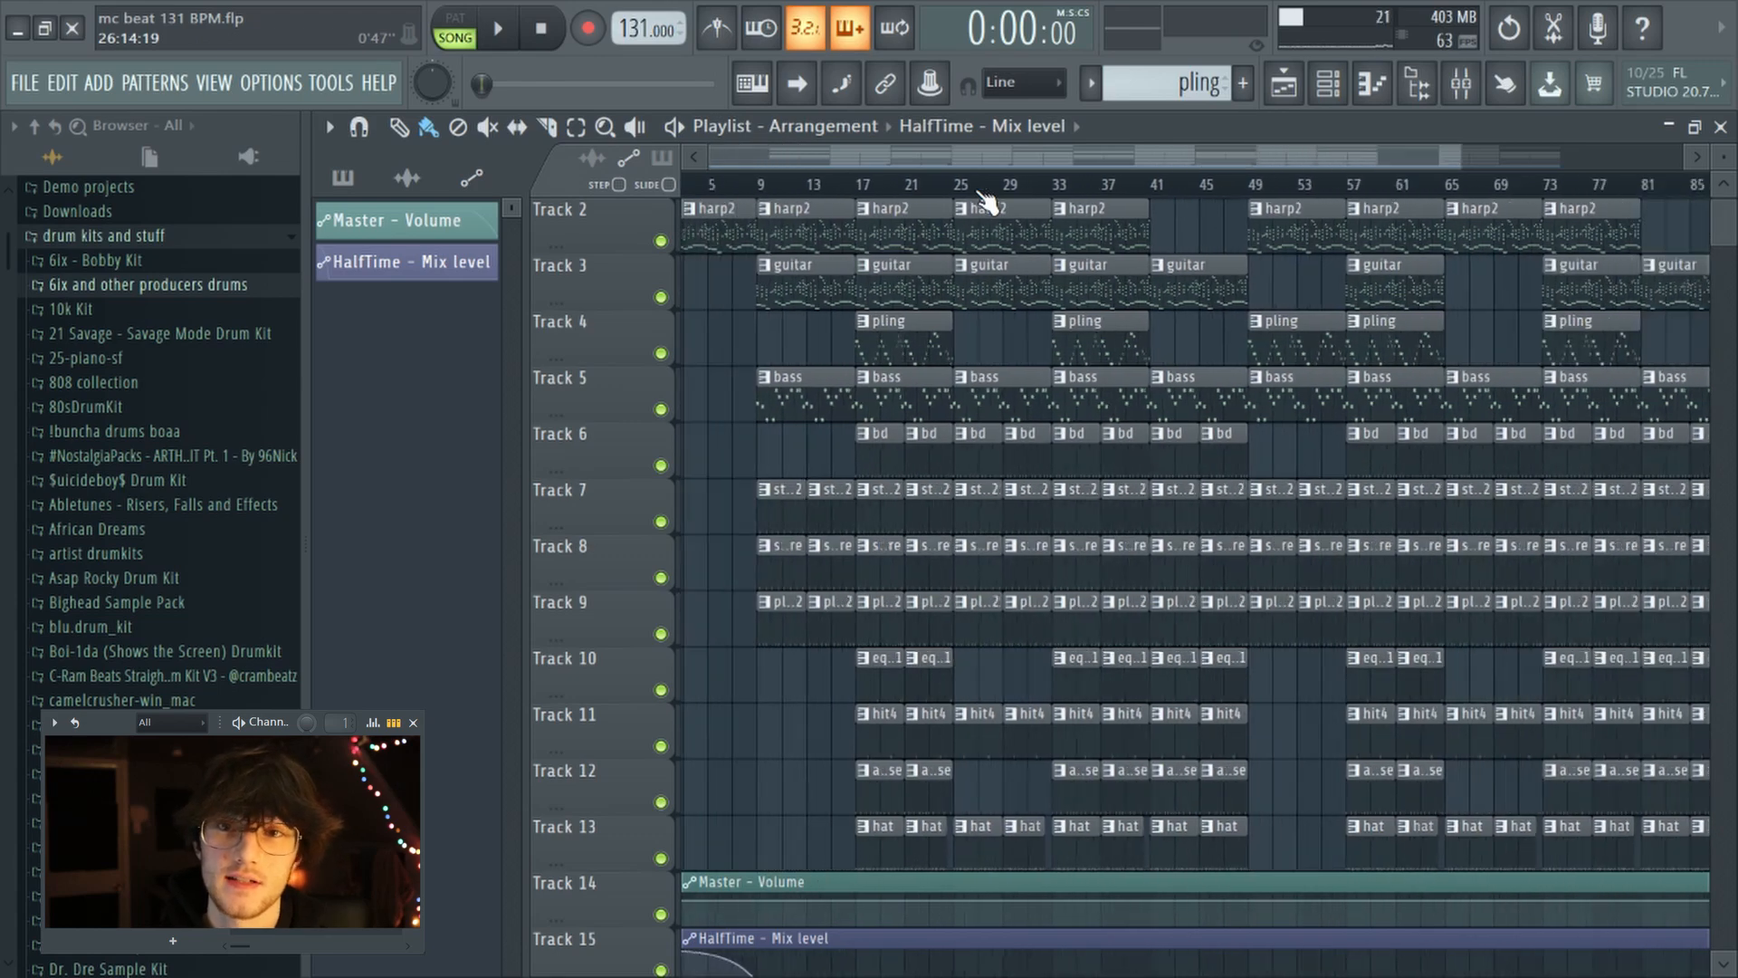